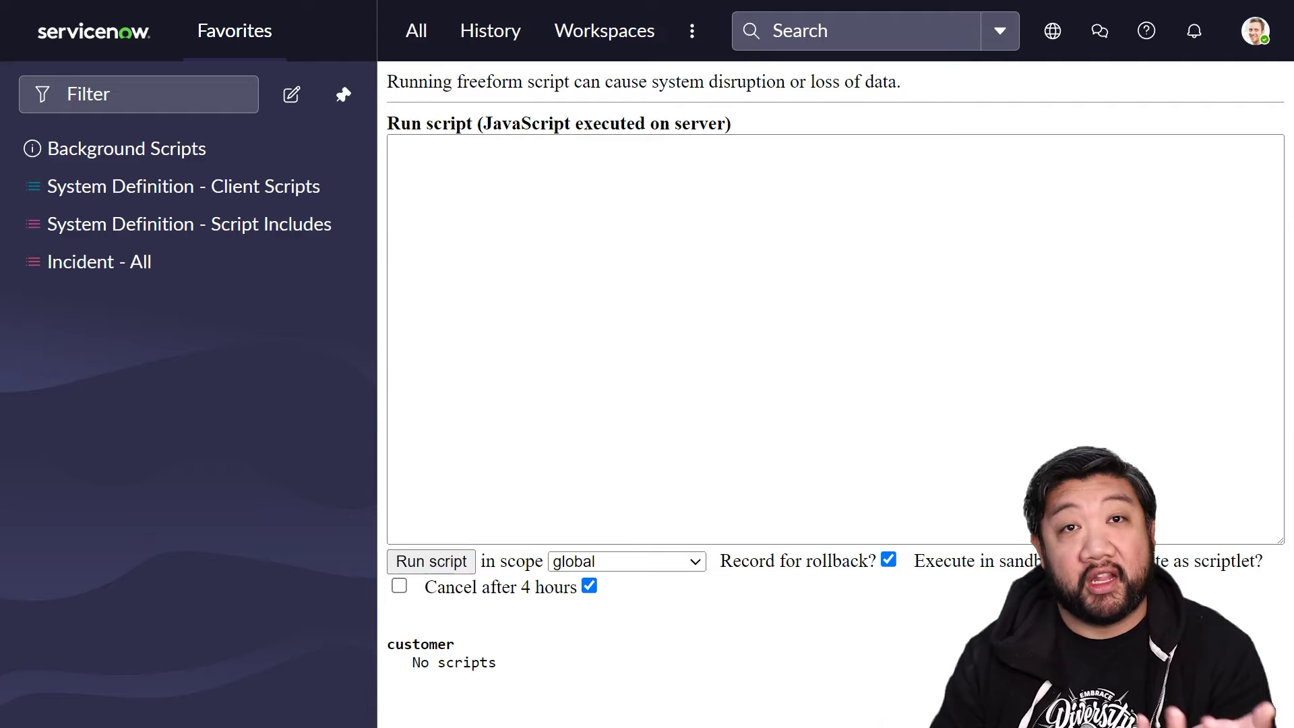
- Open incident INC0007001 from the Incident - All favorites list
{"action": "left_click", "coordinate": [200, 270]}
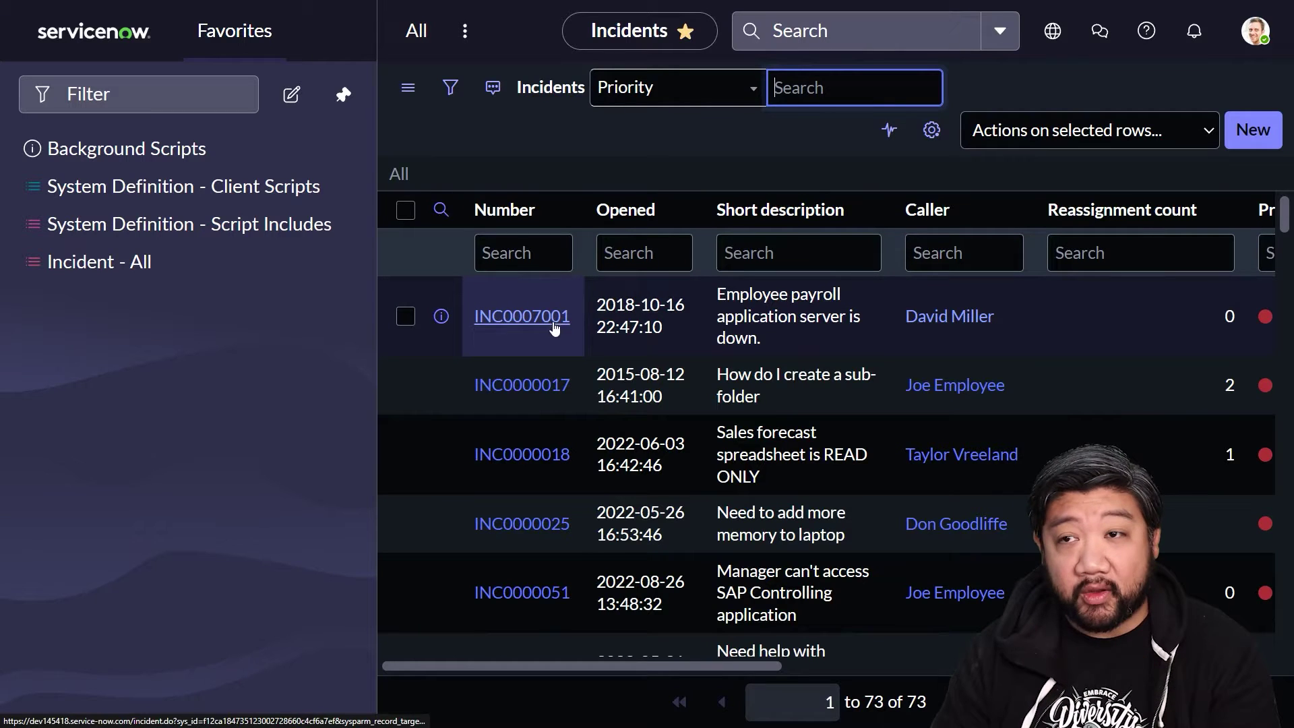
{"action": "left_click", "coordinate": [547, 321]}
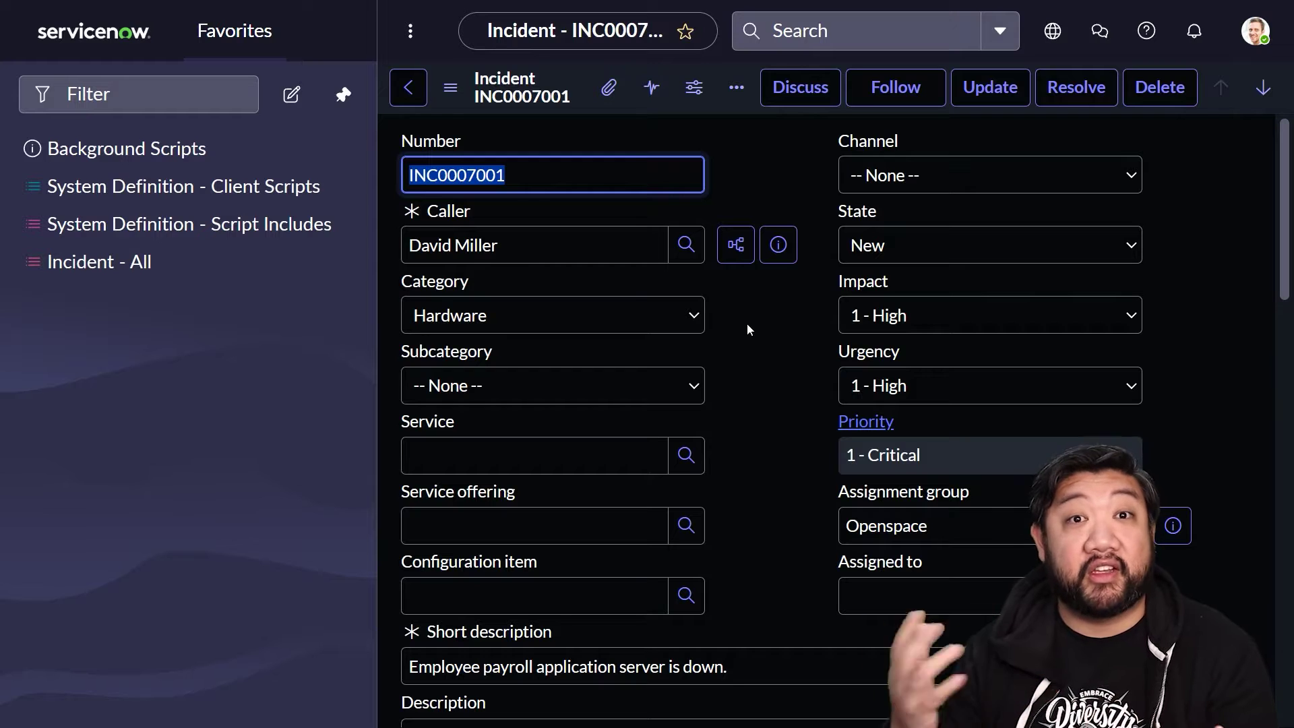
{"action": "left_click", "coordinate": [747, 324]}
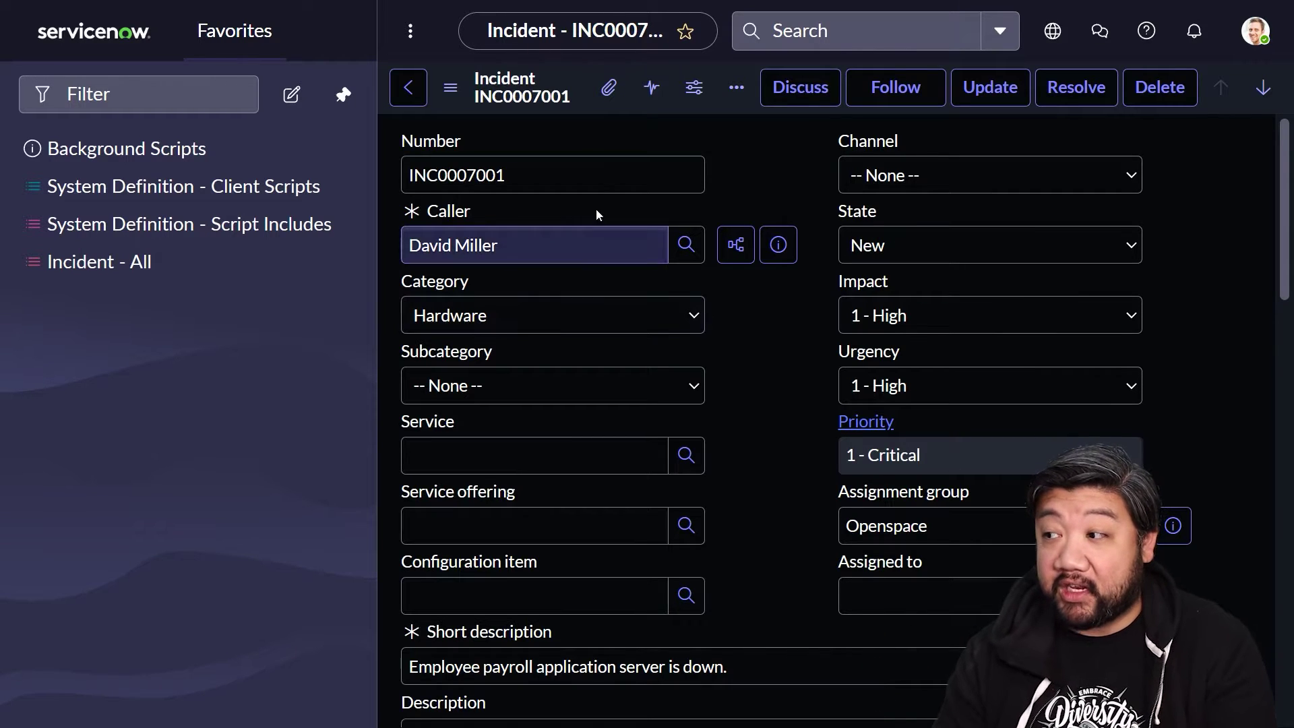
{"action": "left_click", "coordinate": [601, 177]}
{"action": "type", "text": "t1hth1oit"}
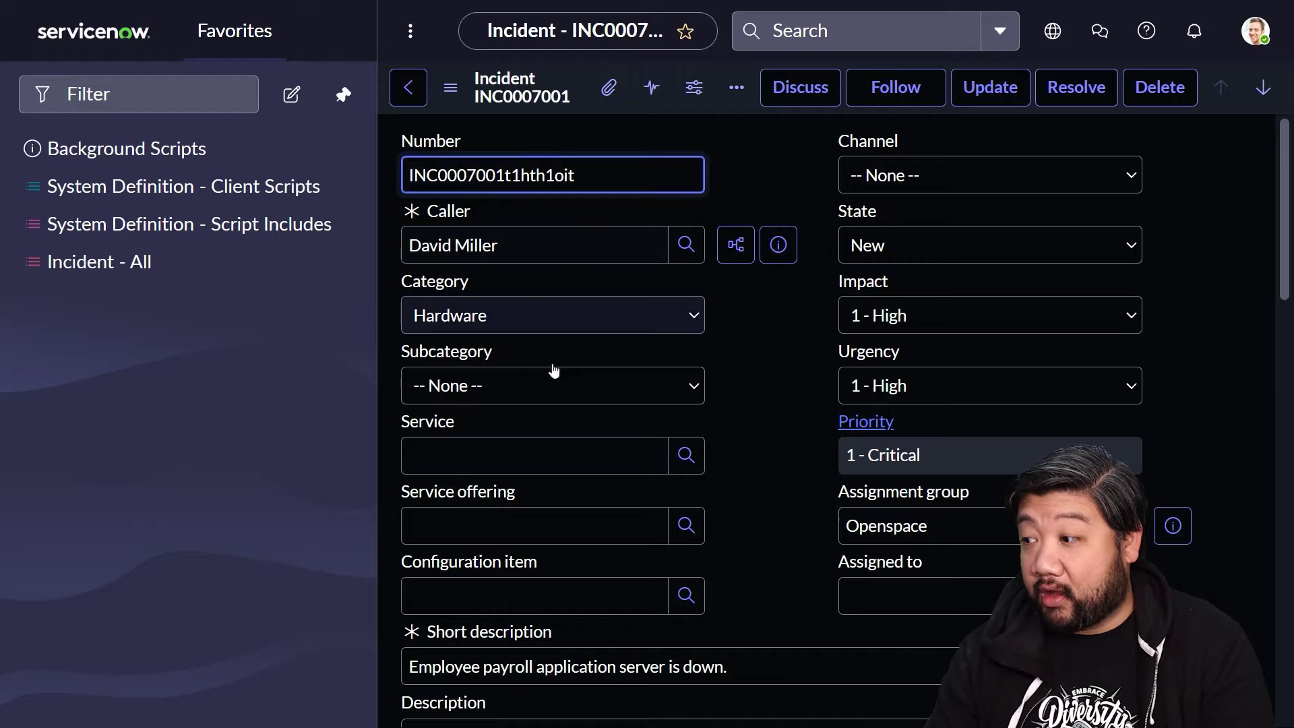
{"action": "left_click", "coordinate": [712, 657]}
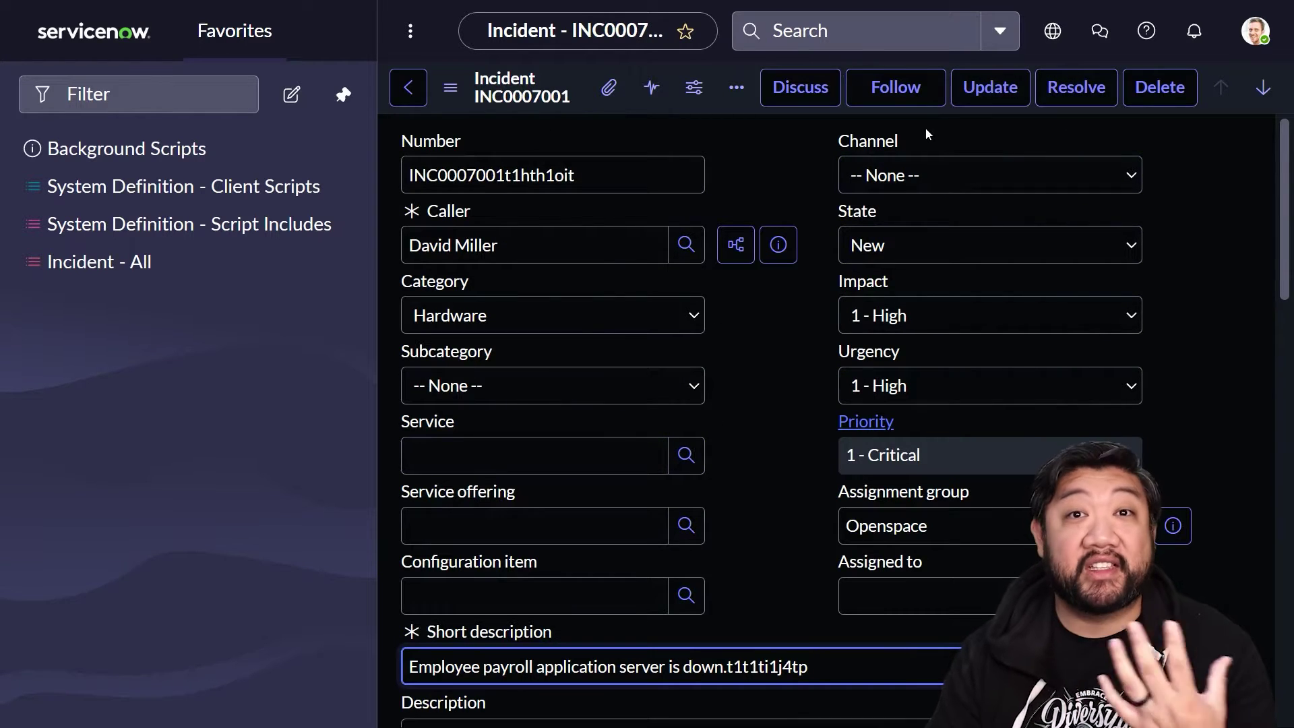
{"action": "left_click", "coordinate": [606, 184]}
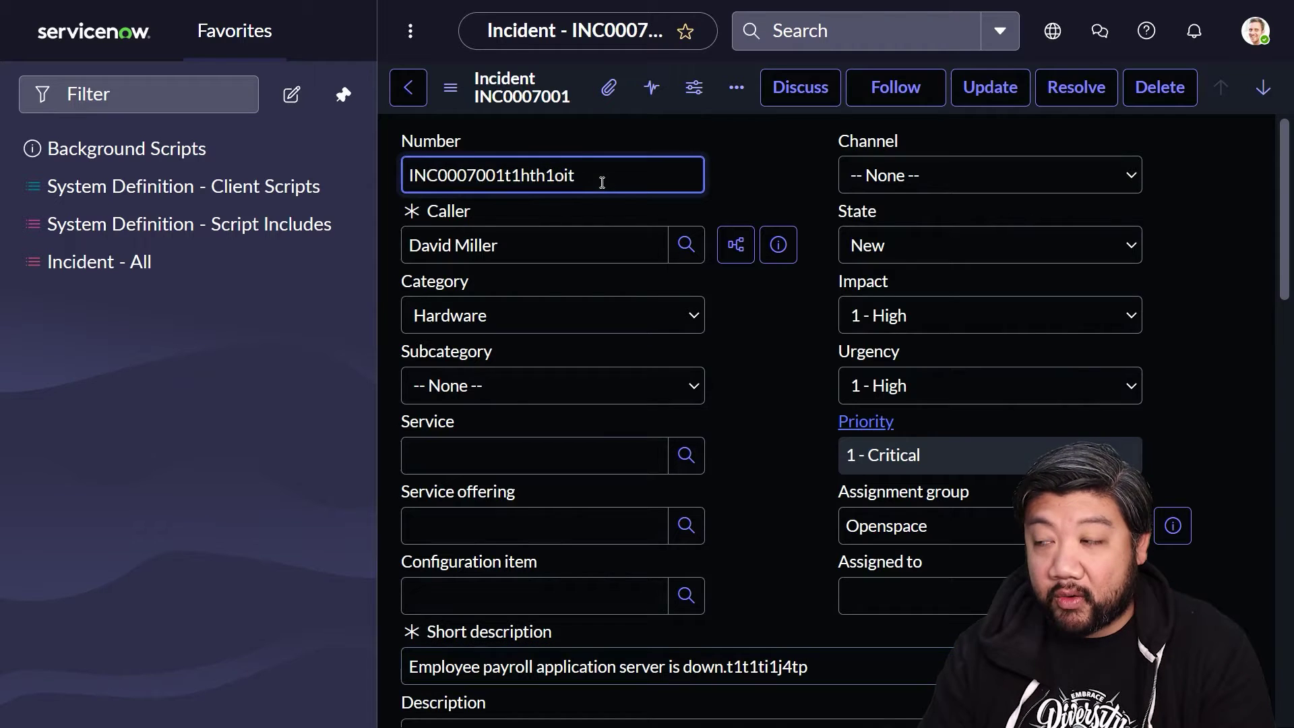
{"action": "left_click", "coordinate": [939, 321]}
{"action": "left_click", "coordinate": [934, 370]}
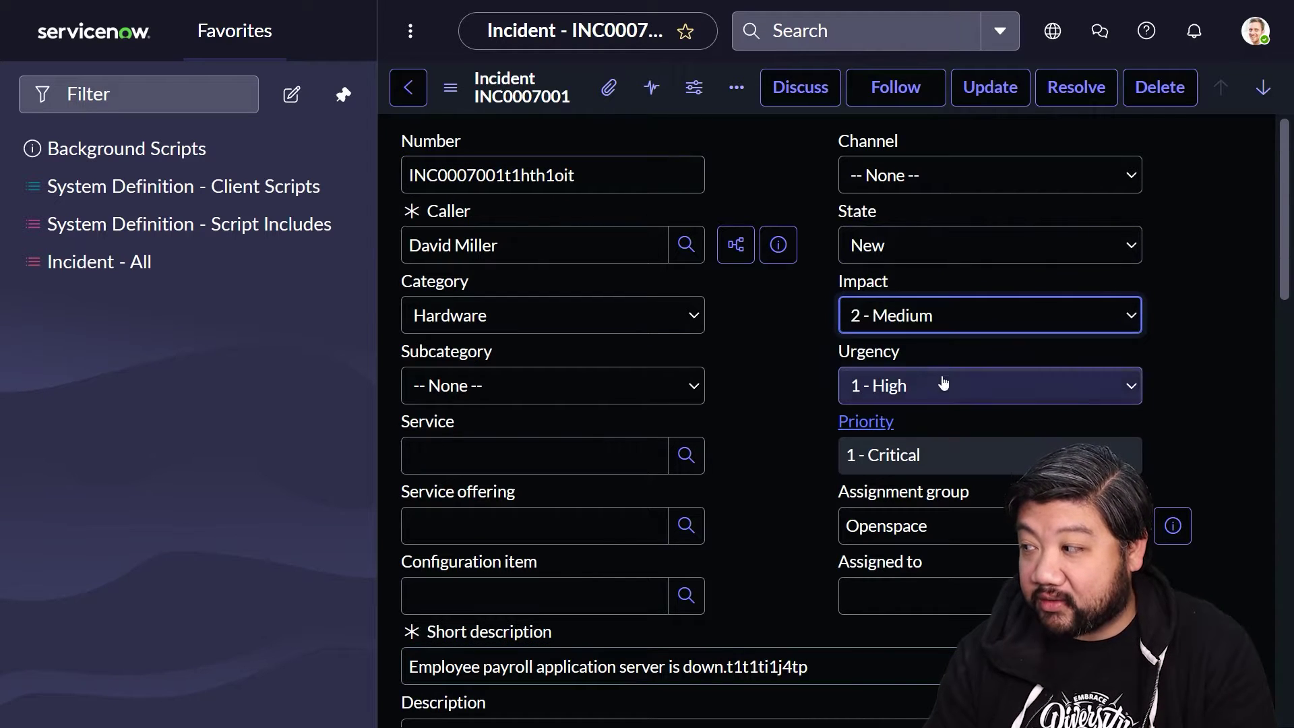
{"action": "left_click", "coordinate": [949, 432]}
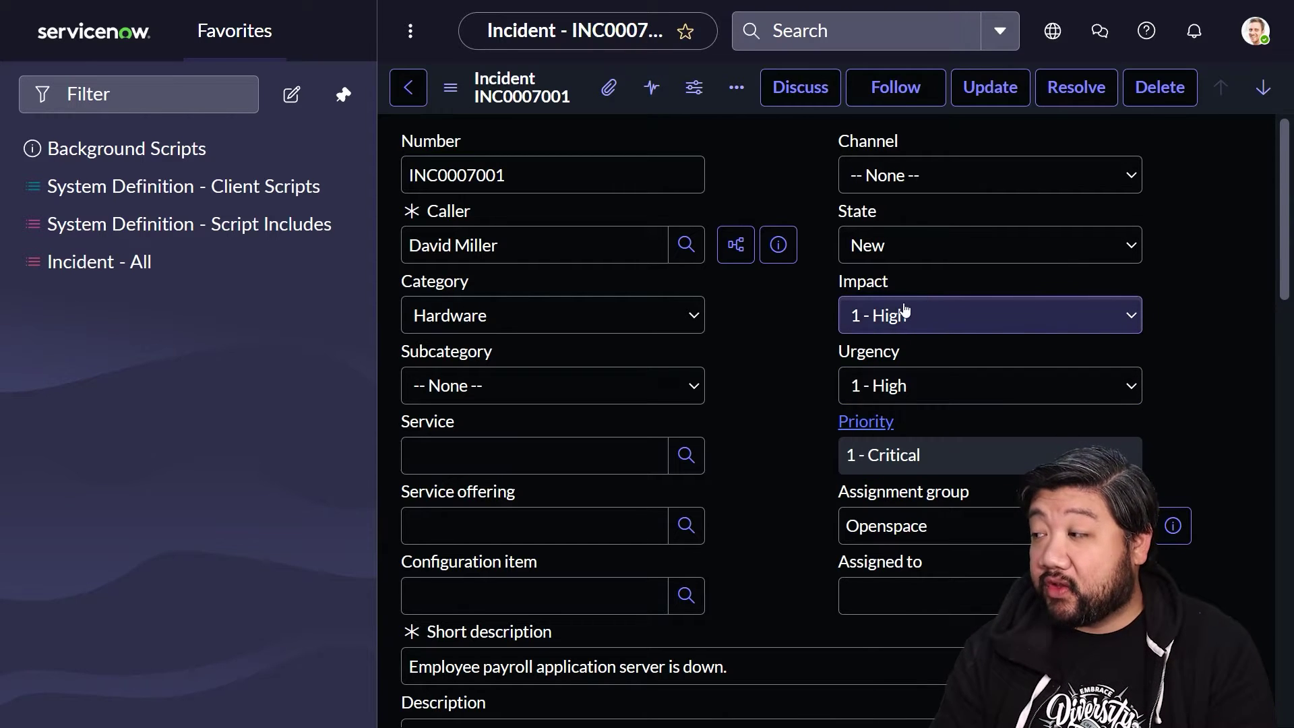
{"action": "left_click", "coordinate": [928, 308]}
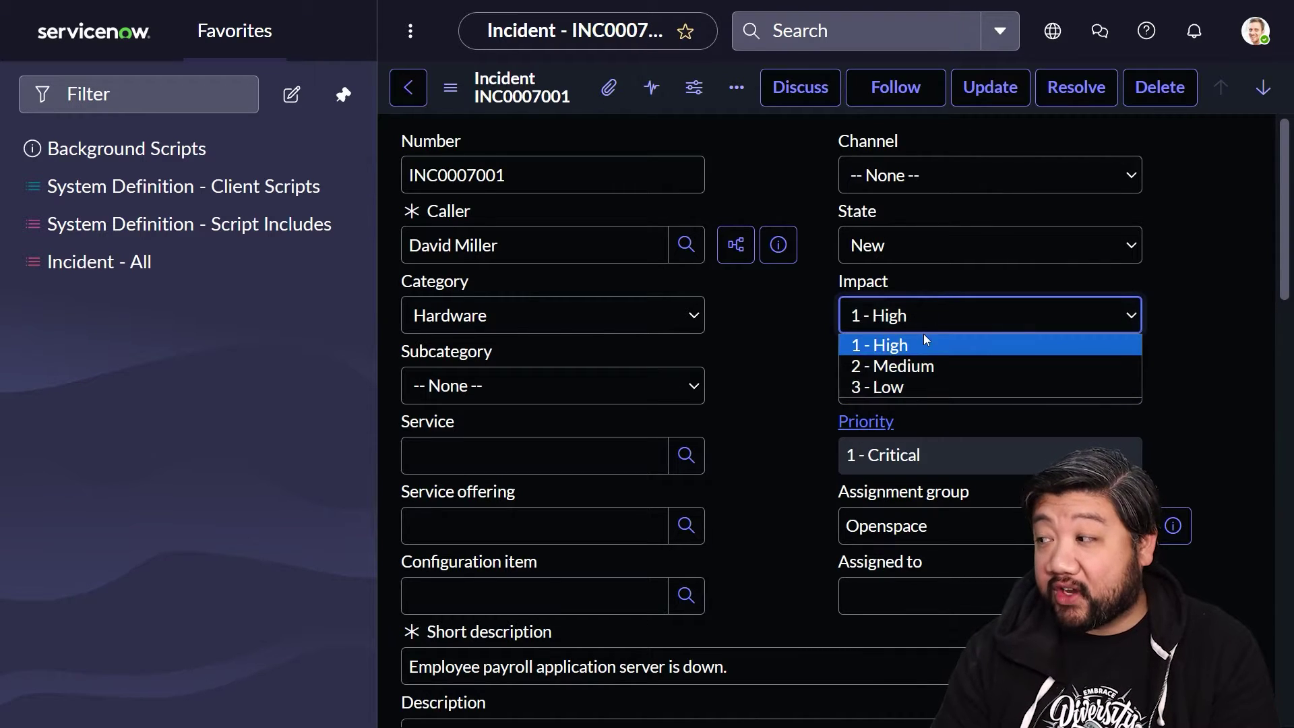
{"action": "left_click", "coordinate": [910, 386]}
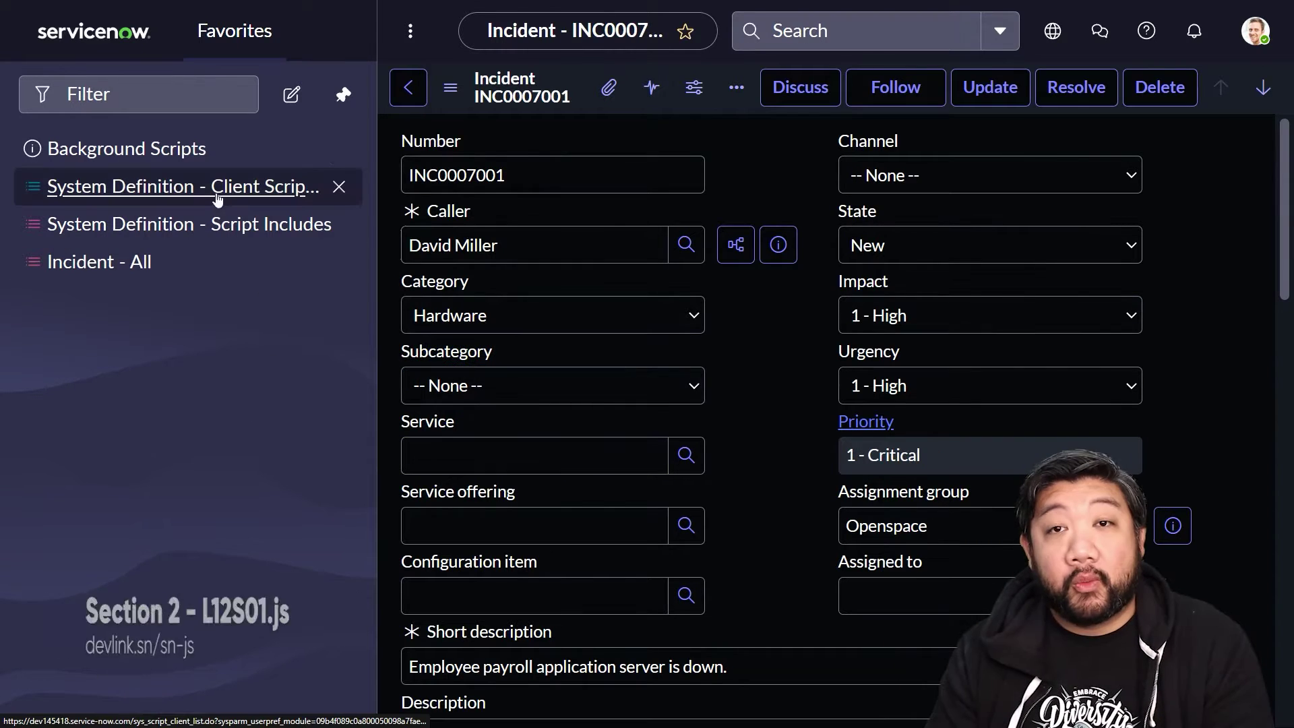
- Create client script 'Test Client Script' on the Incident table, type onChange, field Priority
{"action": "left_click", "coordinate": [248, 188]}
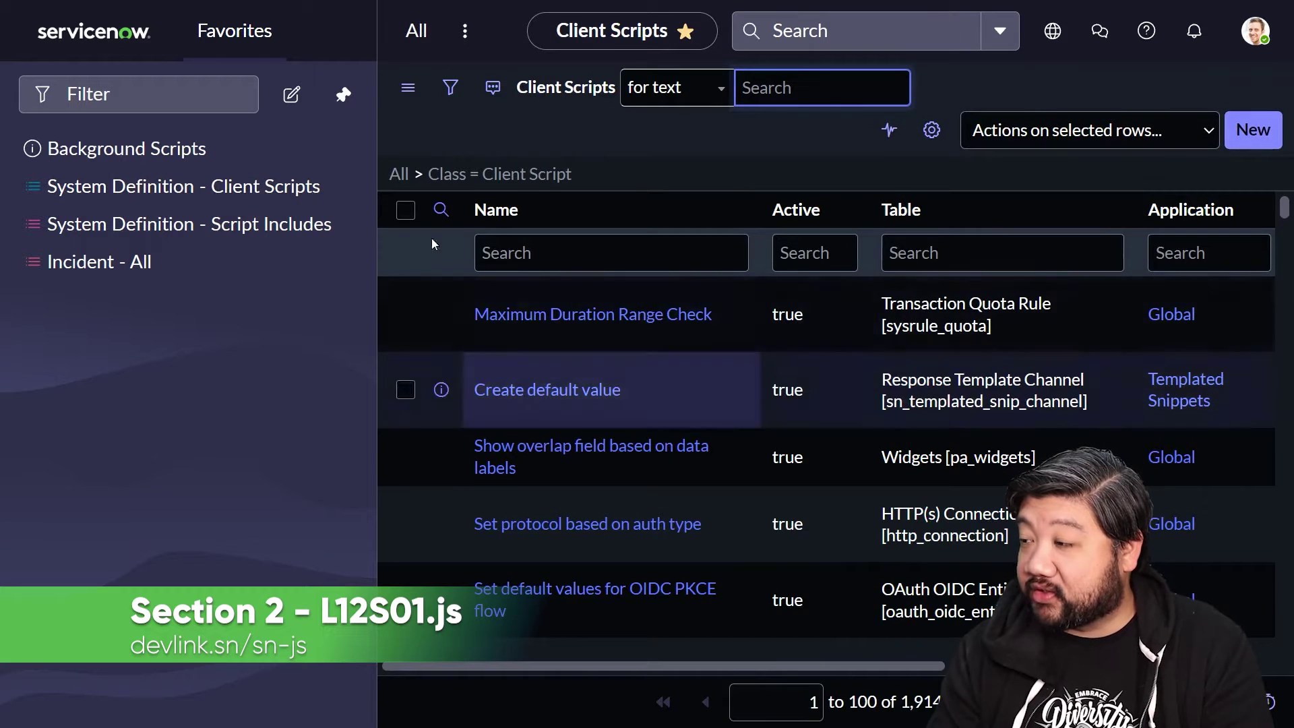
{"action": "left_click", "coordinate": [1253, 130]}
{"action": "type", "text": "Test Client Script"}
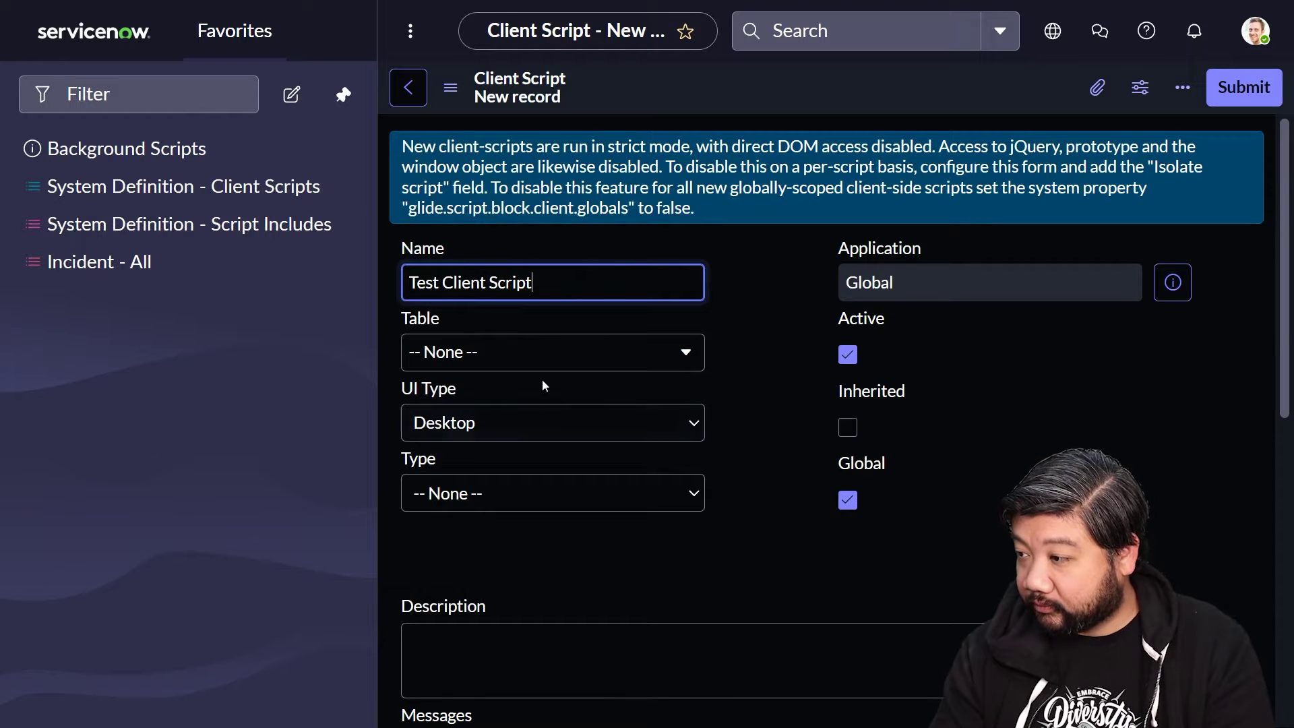
{"action": "left_click", "coordinate": [534, 360]}
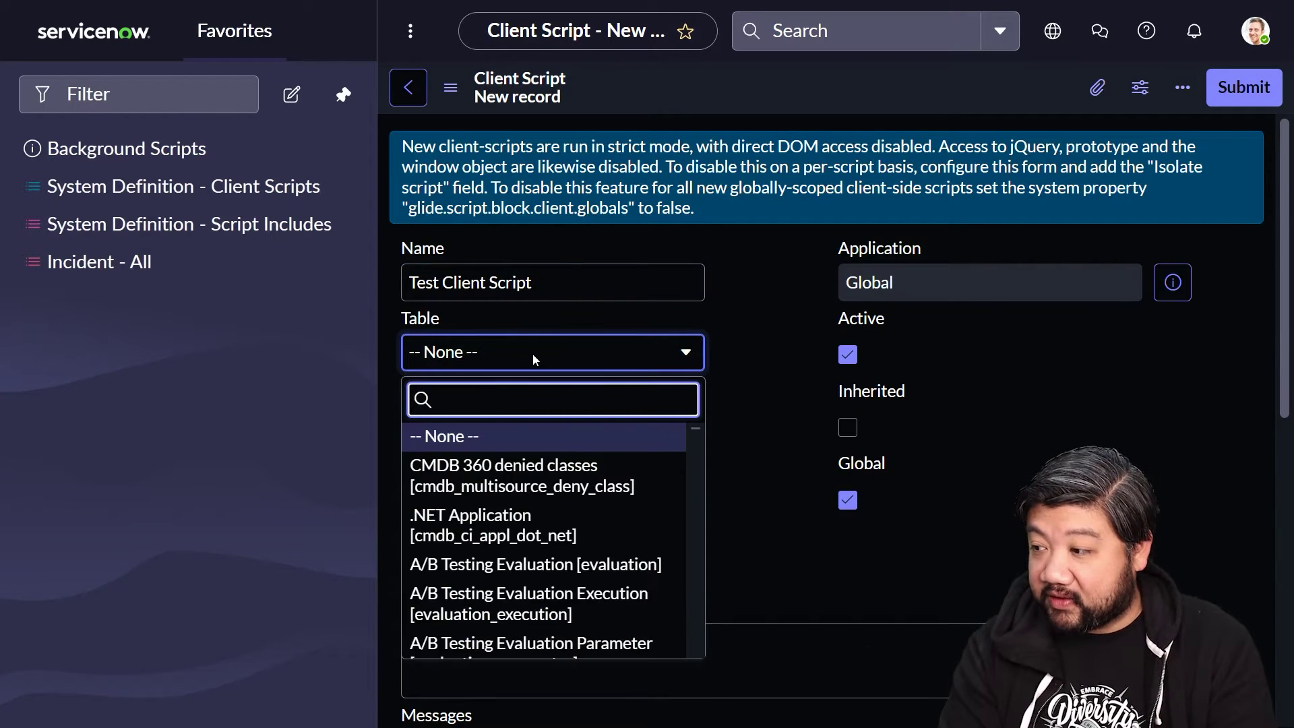
{"action": "type", "text": "incident"}
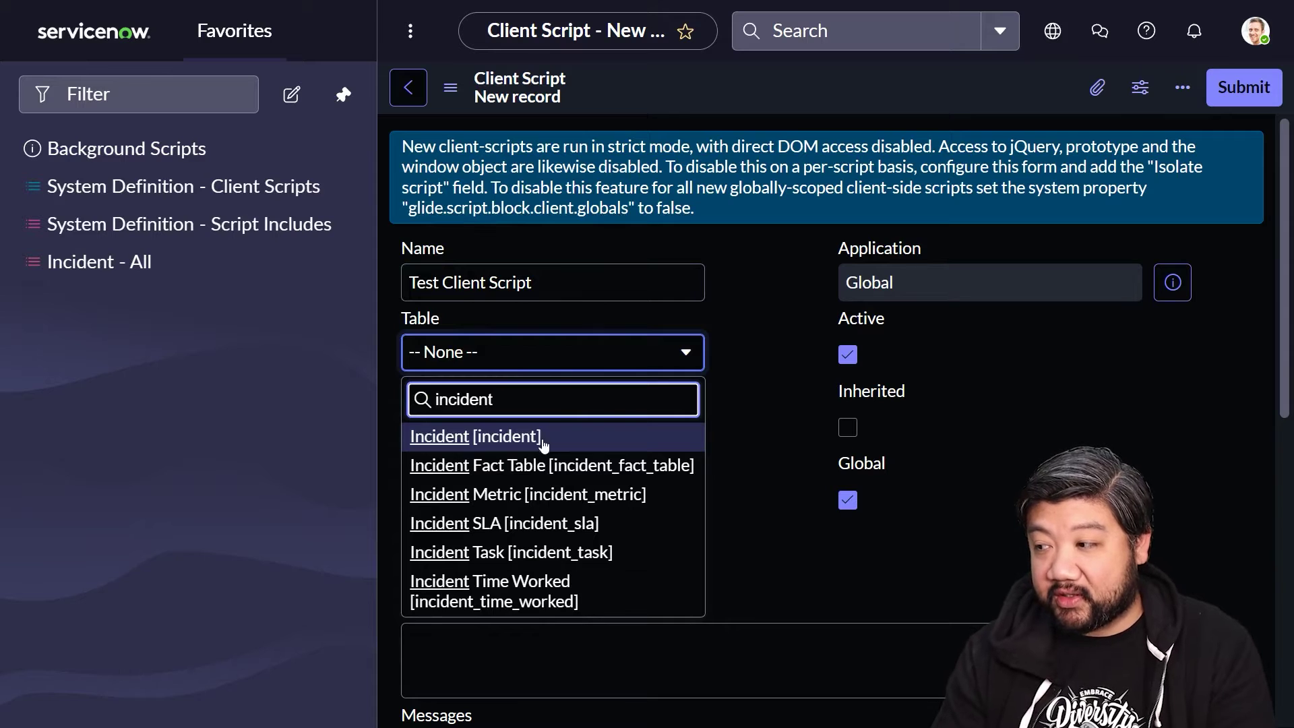
{"action": "left_click", "coordinate": [539, 441]}
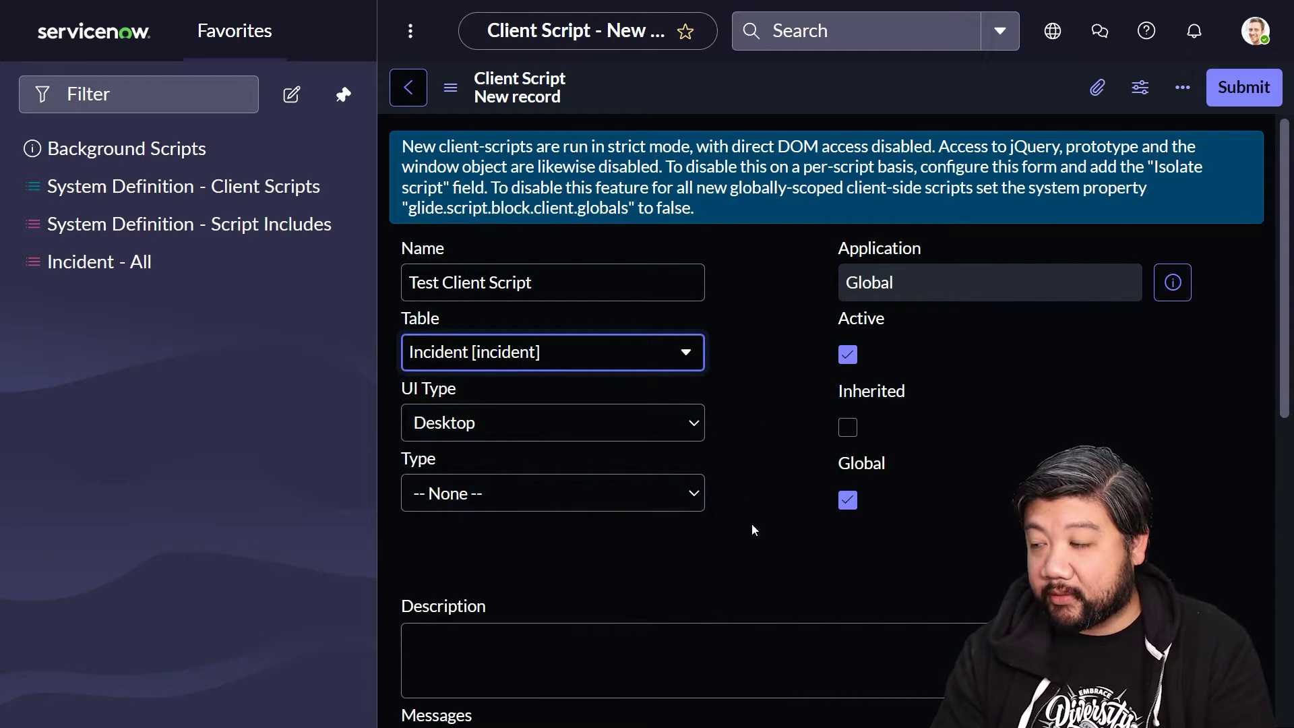
{"action": "left_click", "coordinate": [514, 496]}
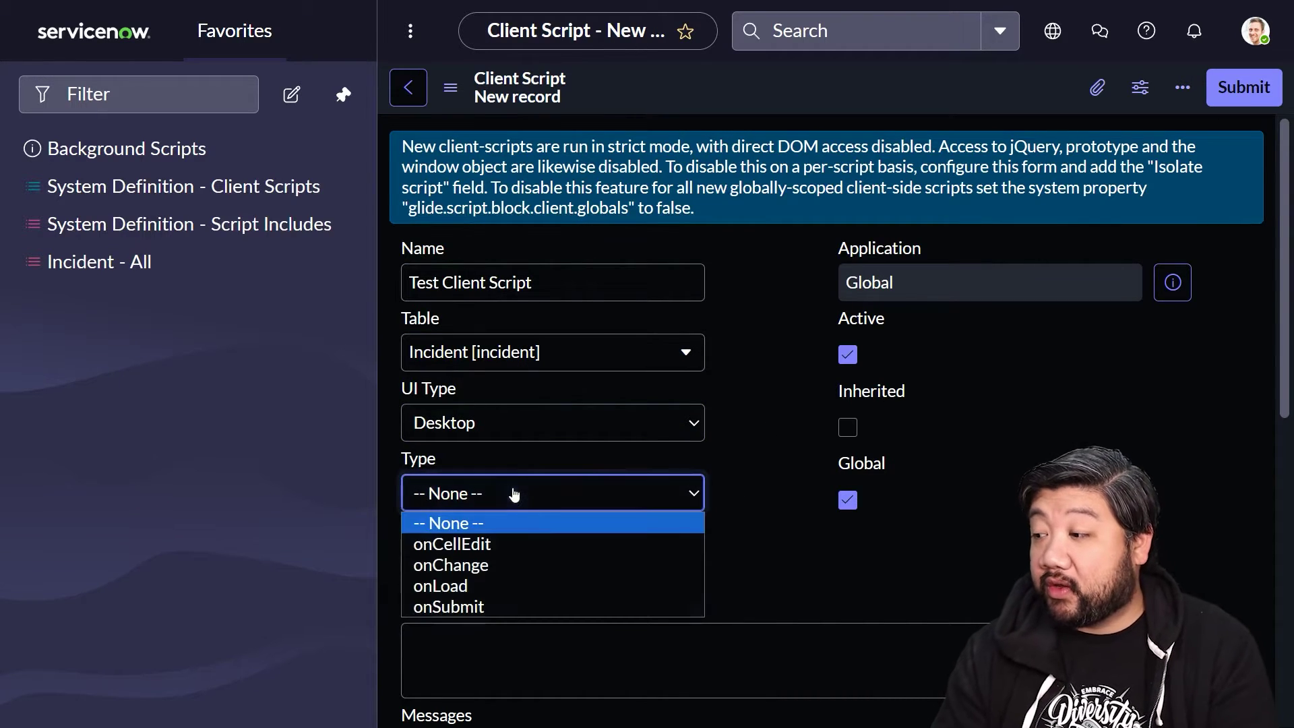
{"action": "left_click", "coordinate": [543, 565]}
{"action": "left_click", "coordinate": [660, 571]}
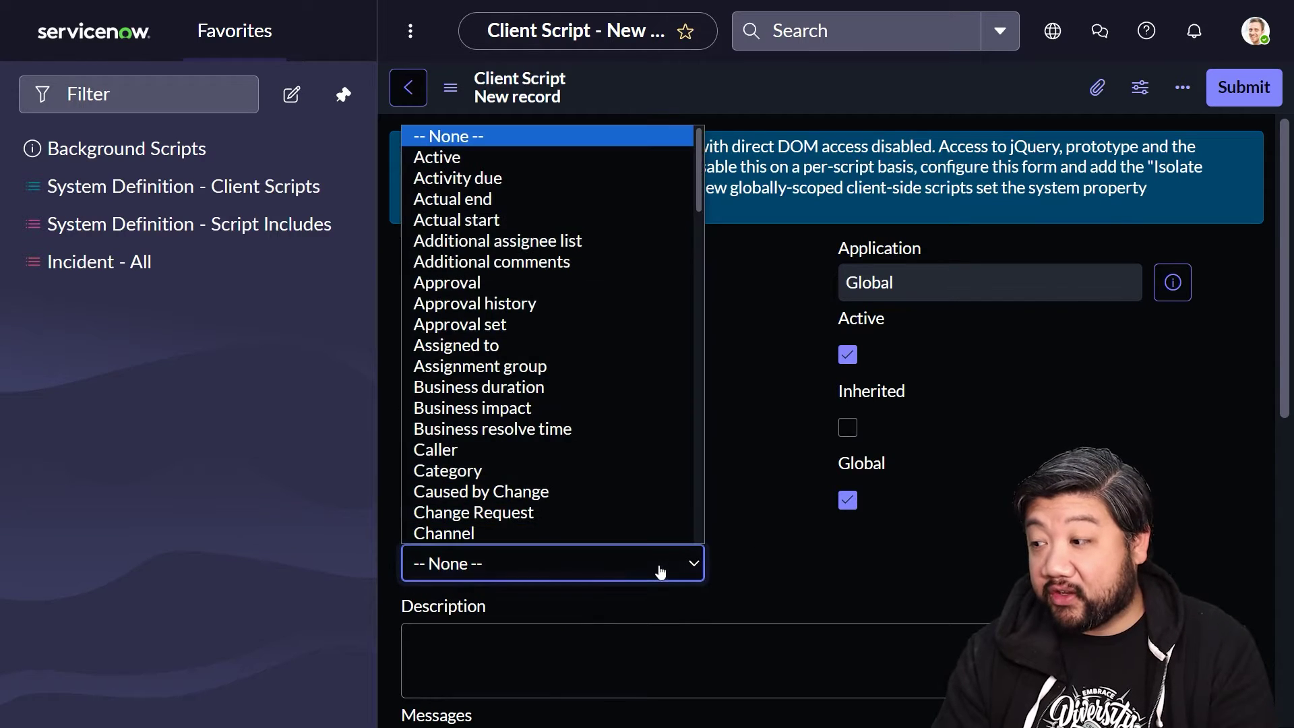
{"action": "type", "text": "pr"}
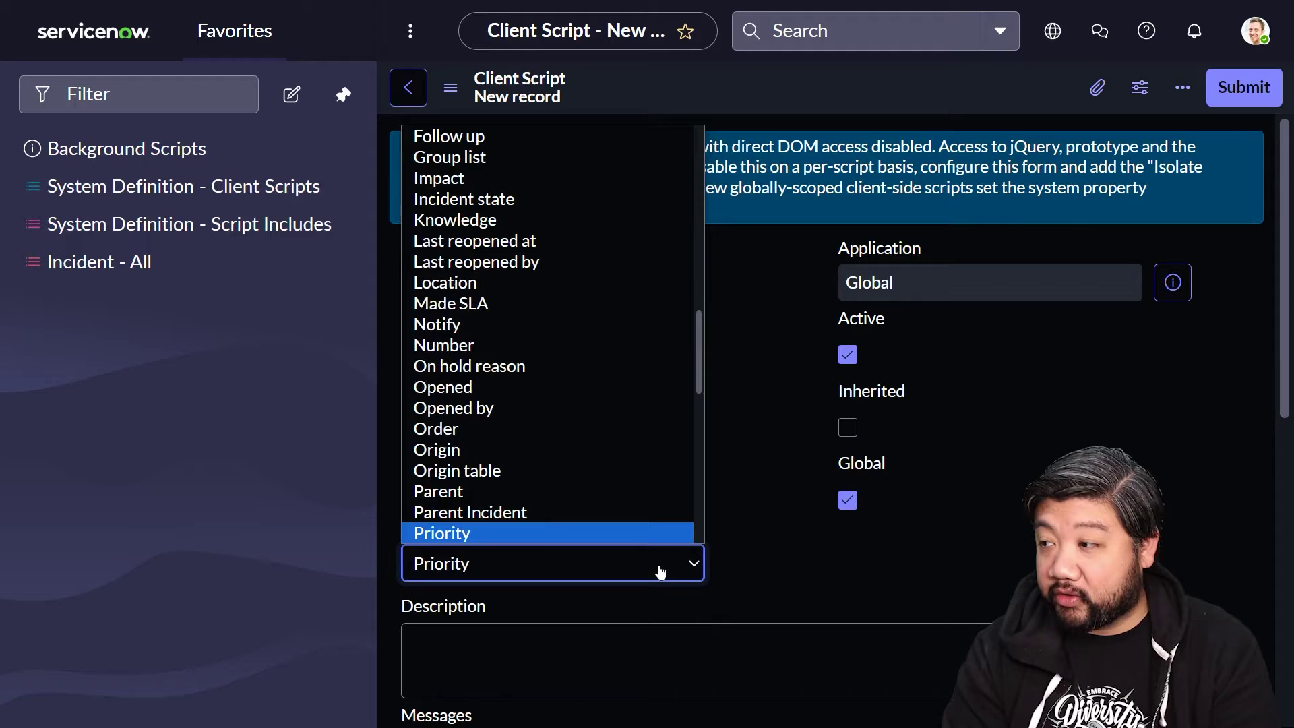
{"action": "left_click", "coordinate": [656, 539]}
{"action": "left_click", "coordinate": [783, 571]}
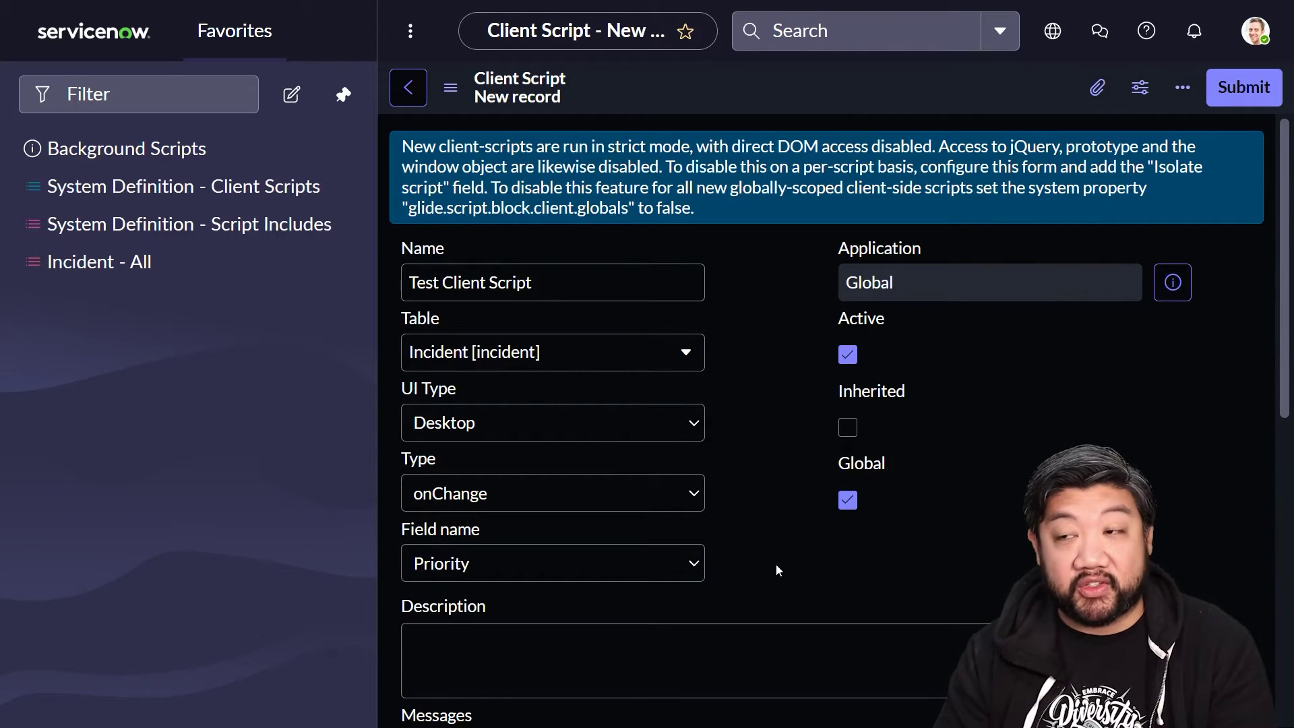
{"action": "scroll", "coordinate": [774, 570], "scroll_direction": "down", "scroll_amount": 5}
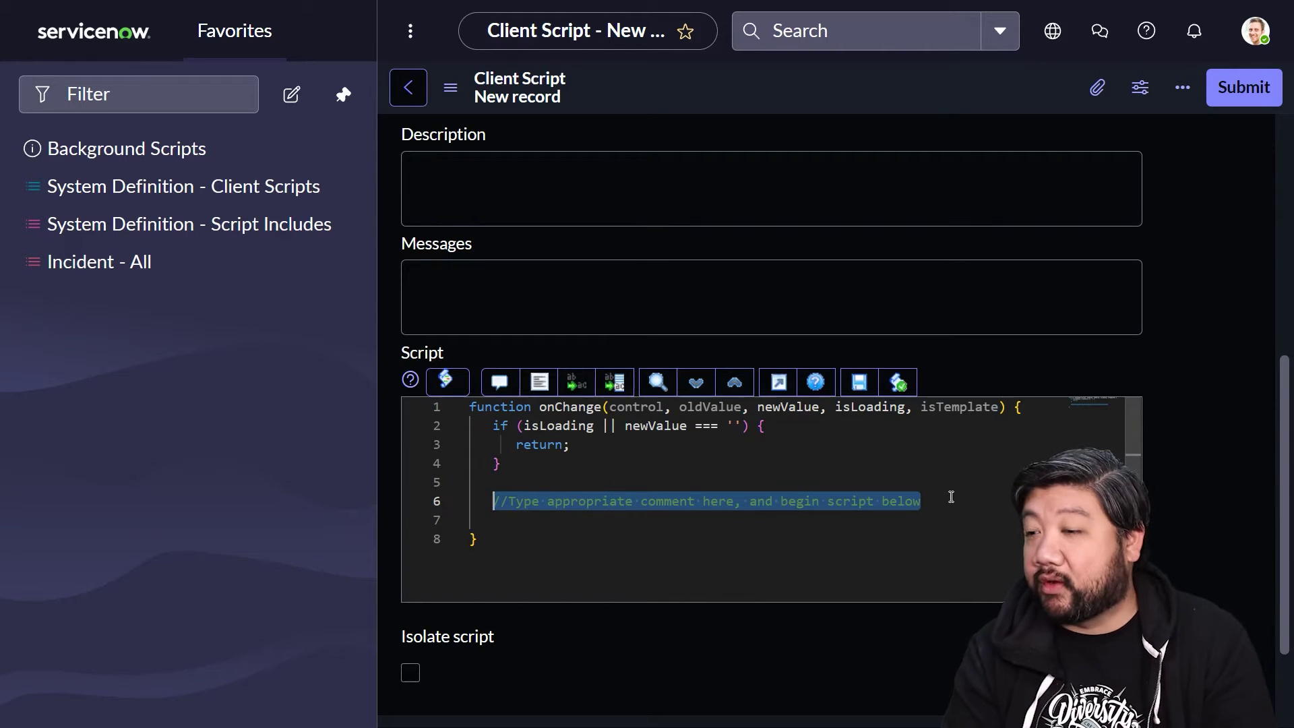
{"action": "type", "text": "var ga"}
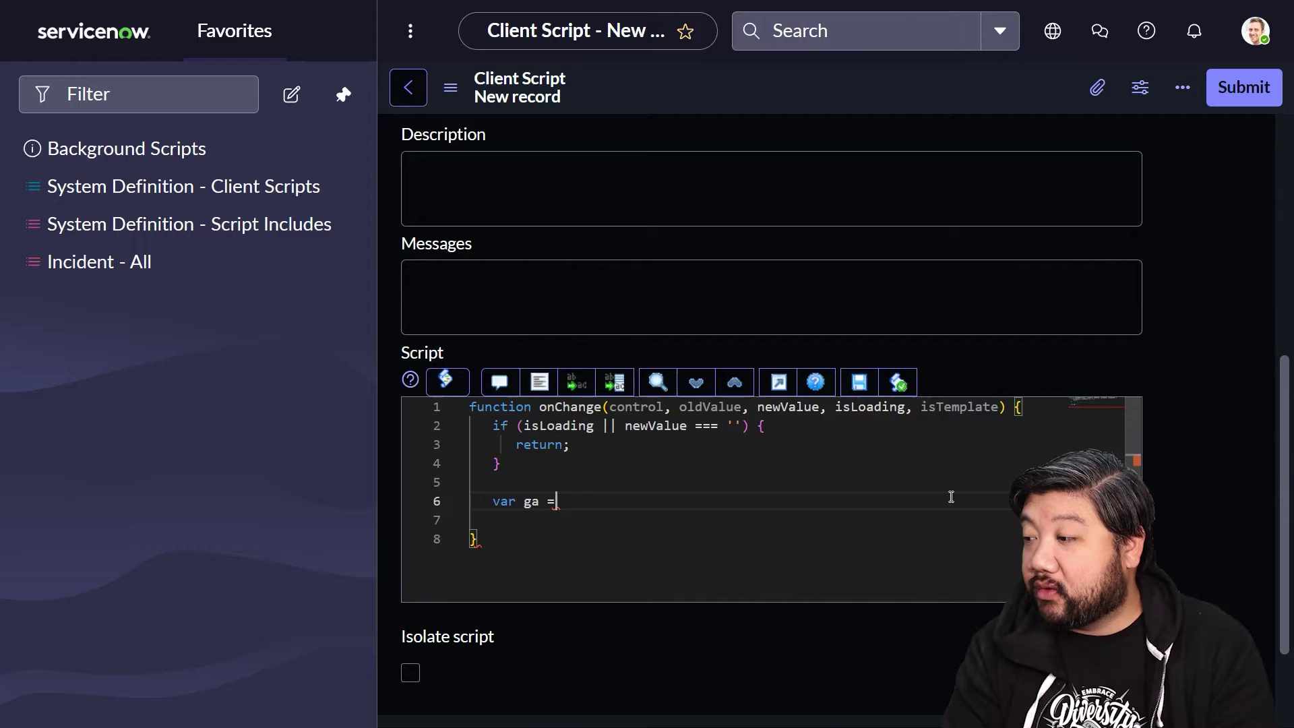
{"action": "type", "text": " = new Glid"}
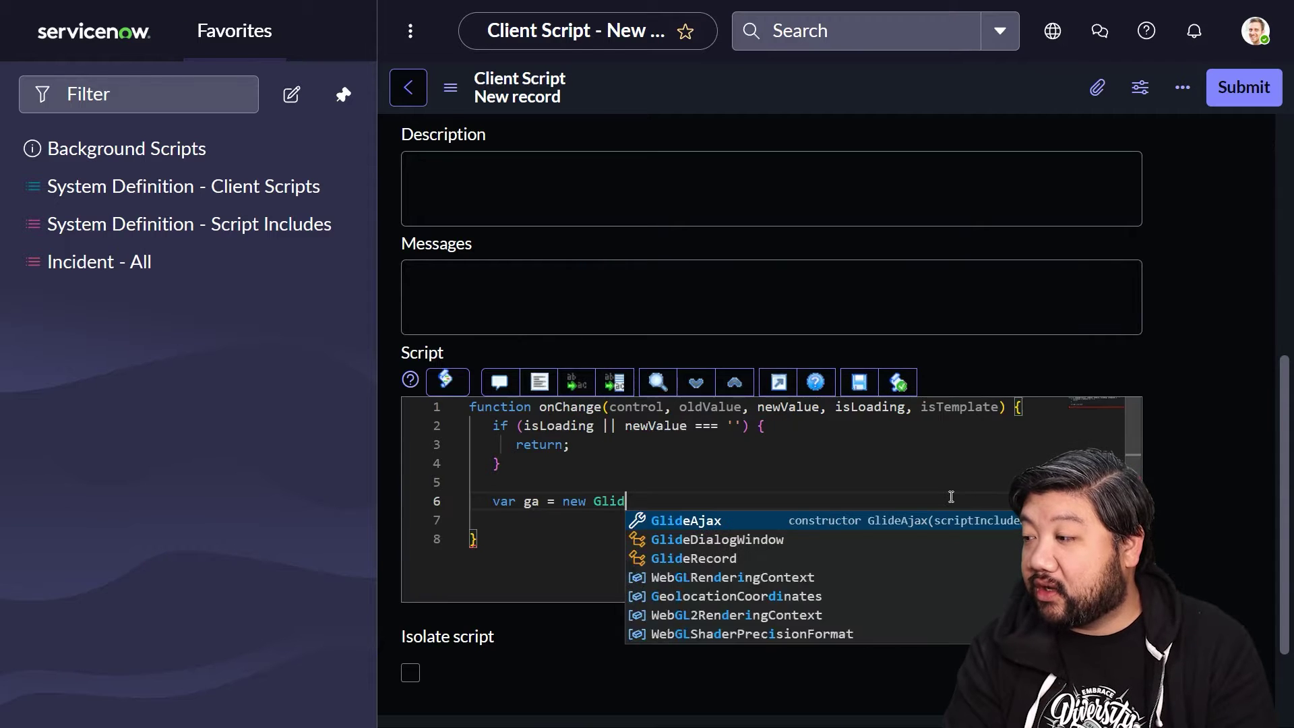
{"action": "type", "text": "eAjax("}
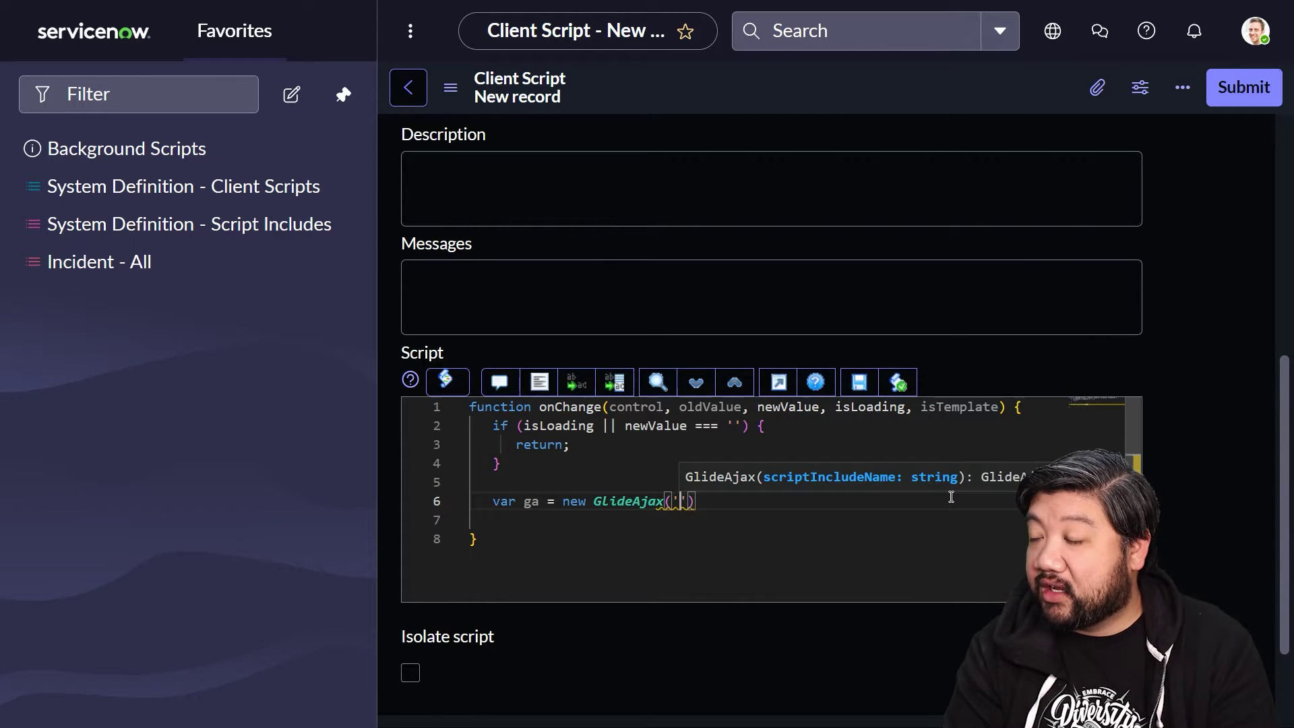
{"action": "type", "text": "'MyServ"}
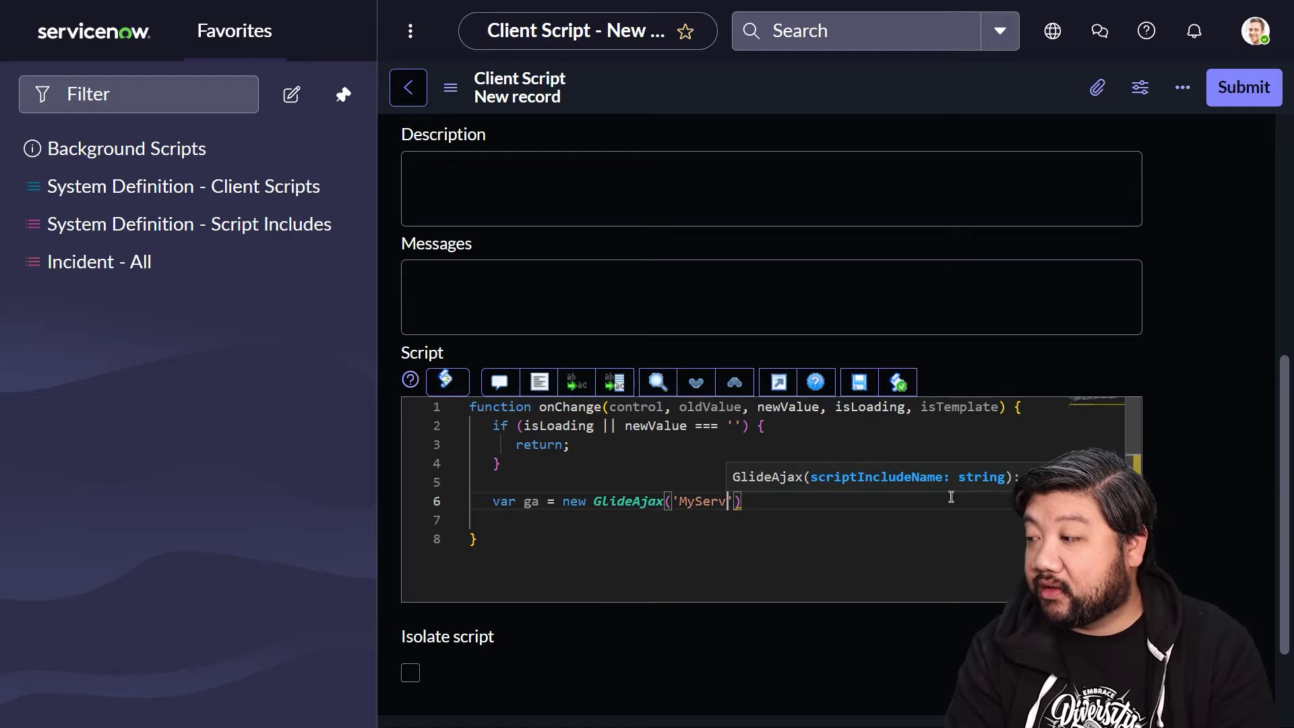
{"action": "type", "text": "erCode"}
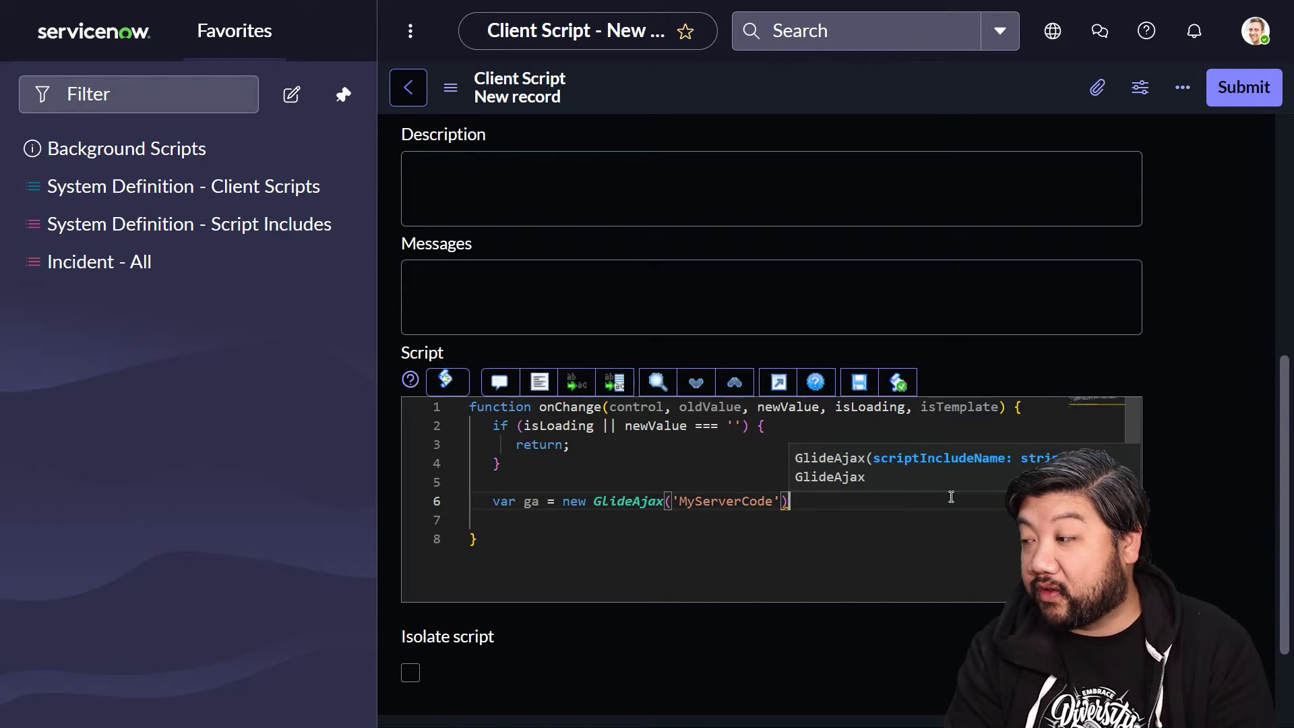
- Add ga.addParam('sysparm_name', 'getServerTime') and ga.getXML(handleResponse) to the script
{"action": "key", "text": "Escape"}
{"action": "type", "text": ";"}
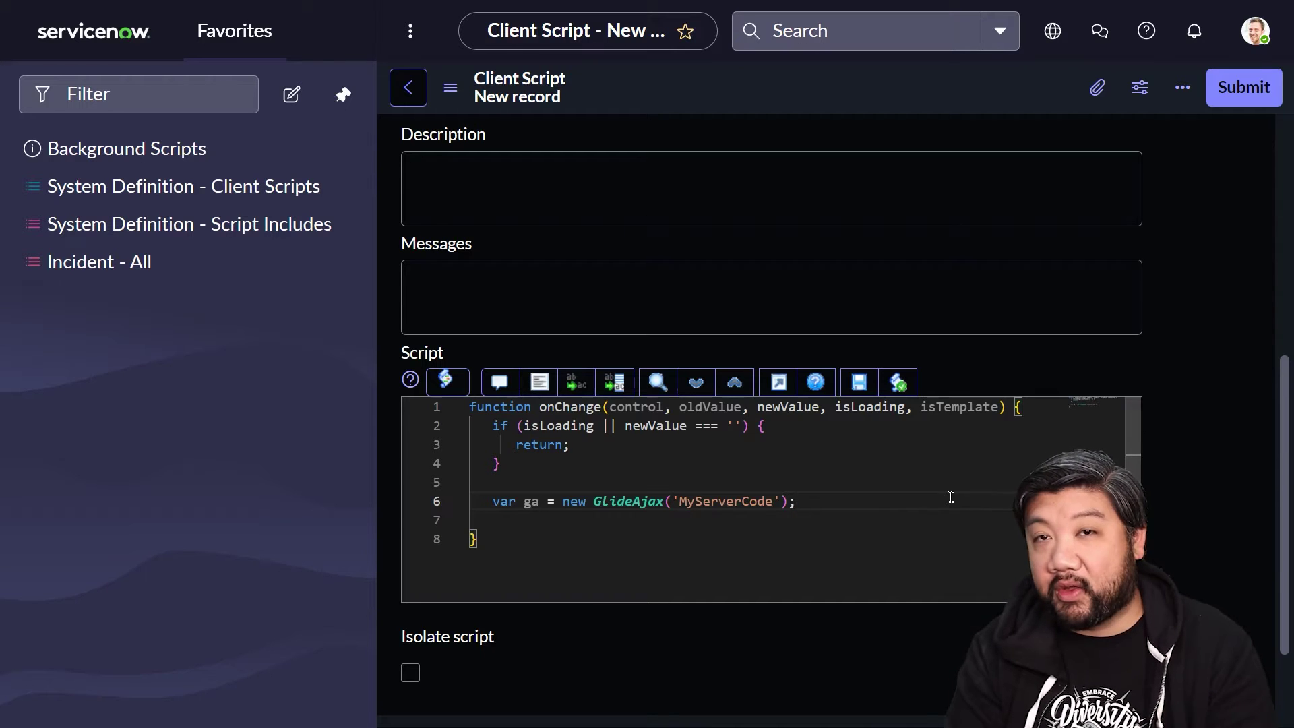
{"action": "key", "text": "Return"}
{"action": "type", "text": "ga.,"}
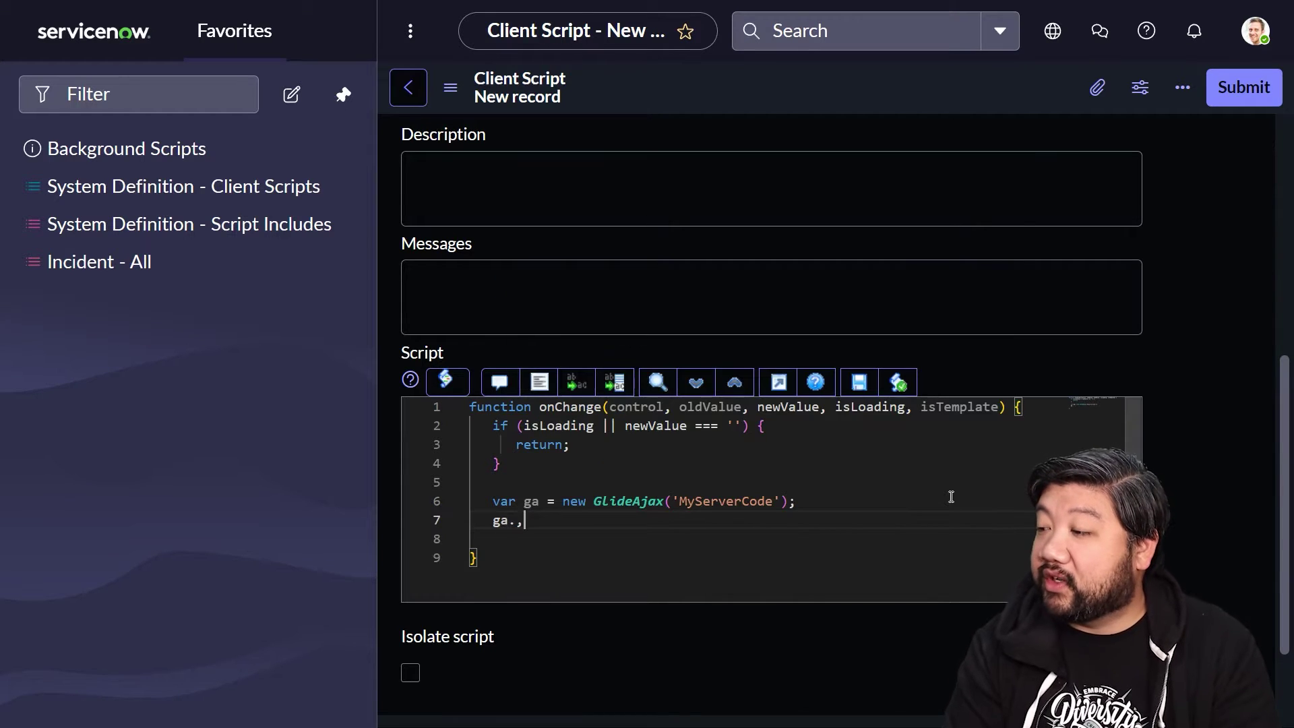
{"action": "key", "text": "BackSpace"}
{"action": "type", "text": "addPa"}
{"action": "key", "text": "Return"}
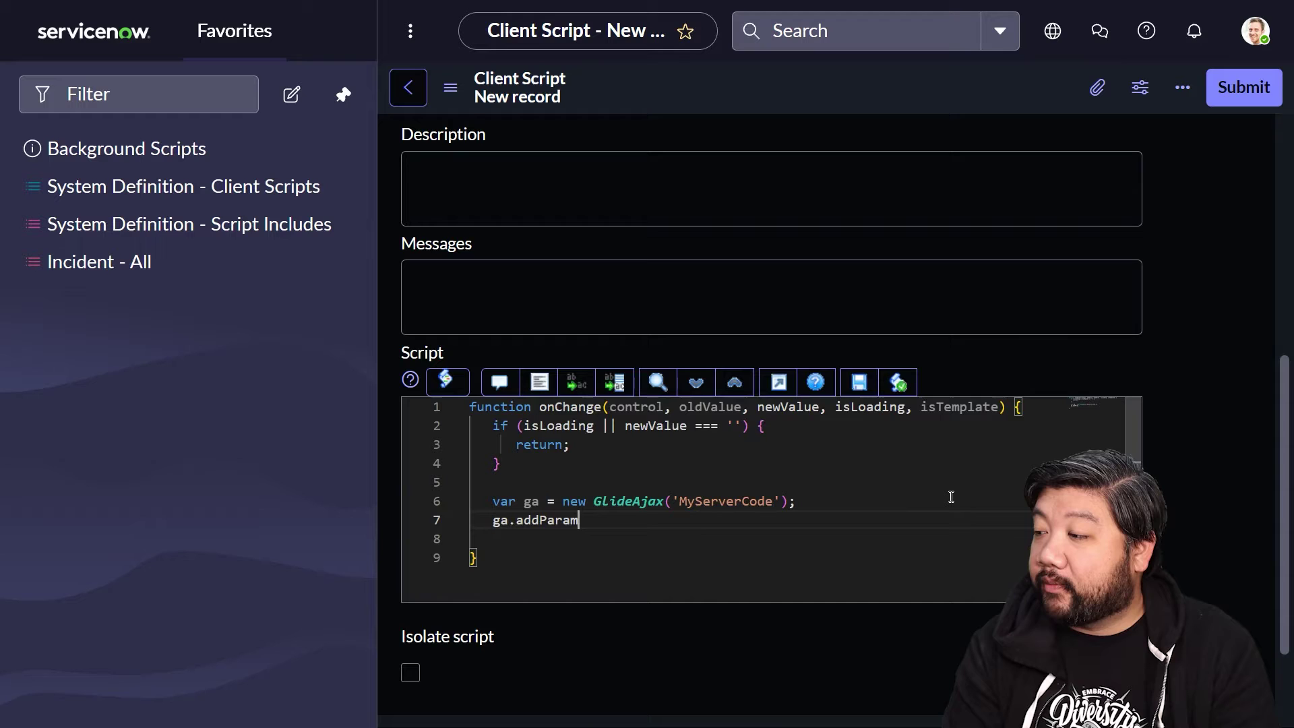
{"action": "type", "text": "('sy"}
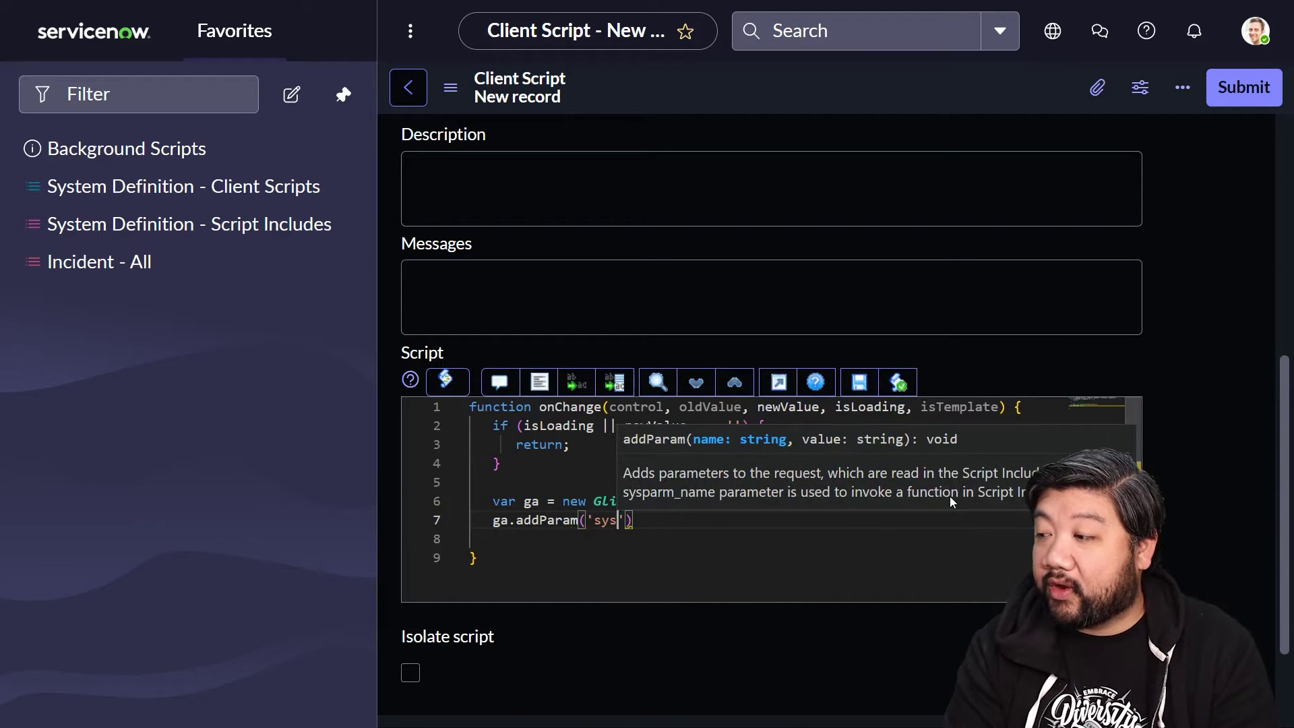
{"action": "type", "text": "sparm"}
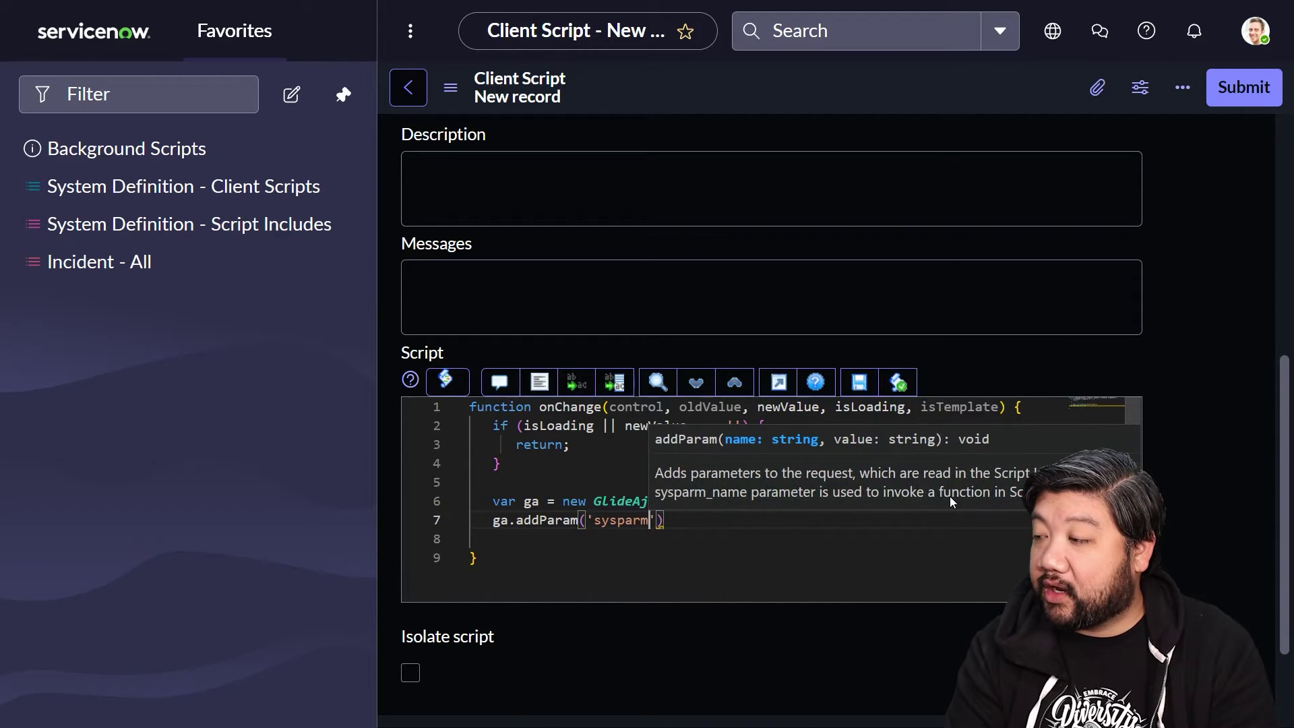
{"action": "type", "text": "_name', '"}
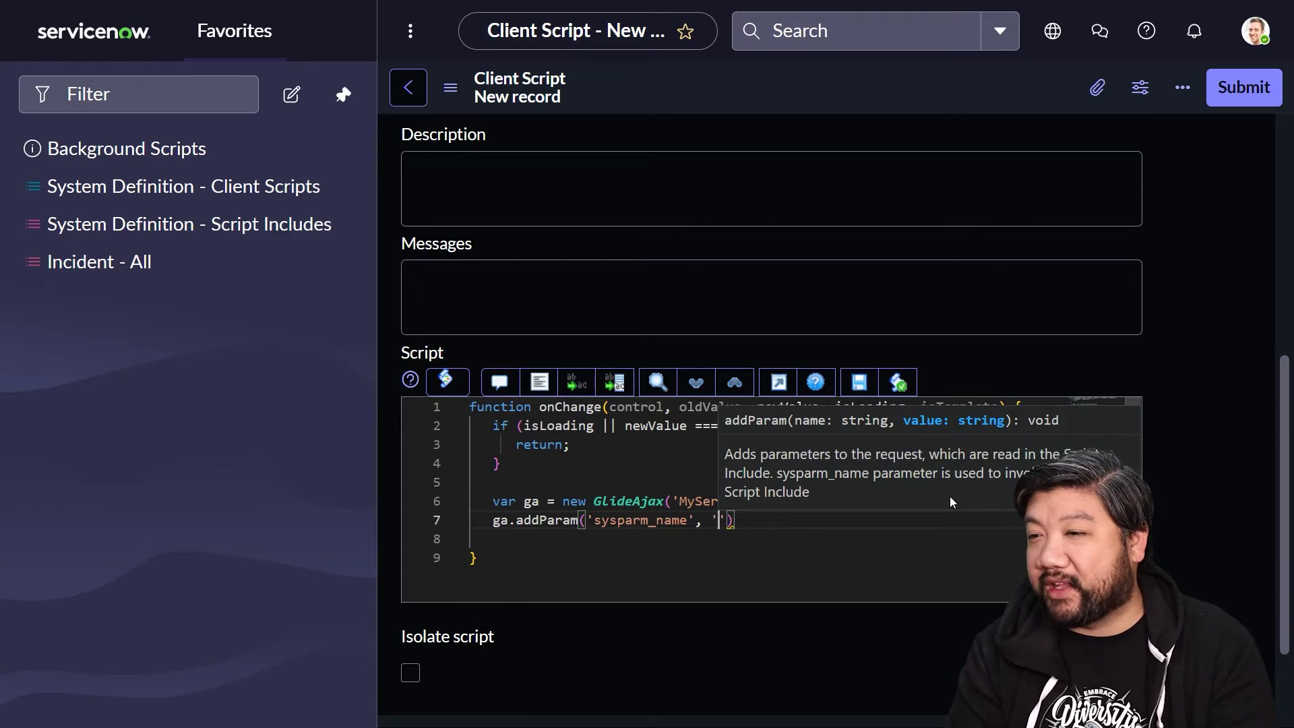
{"action": "type", "text": "get"}
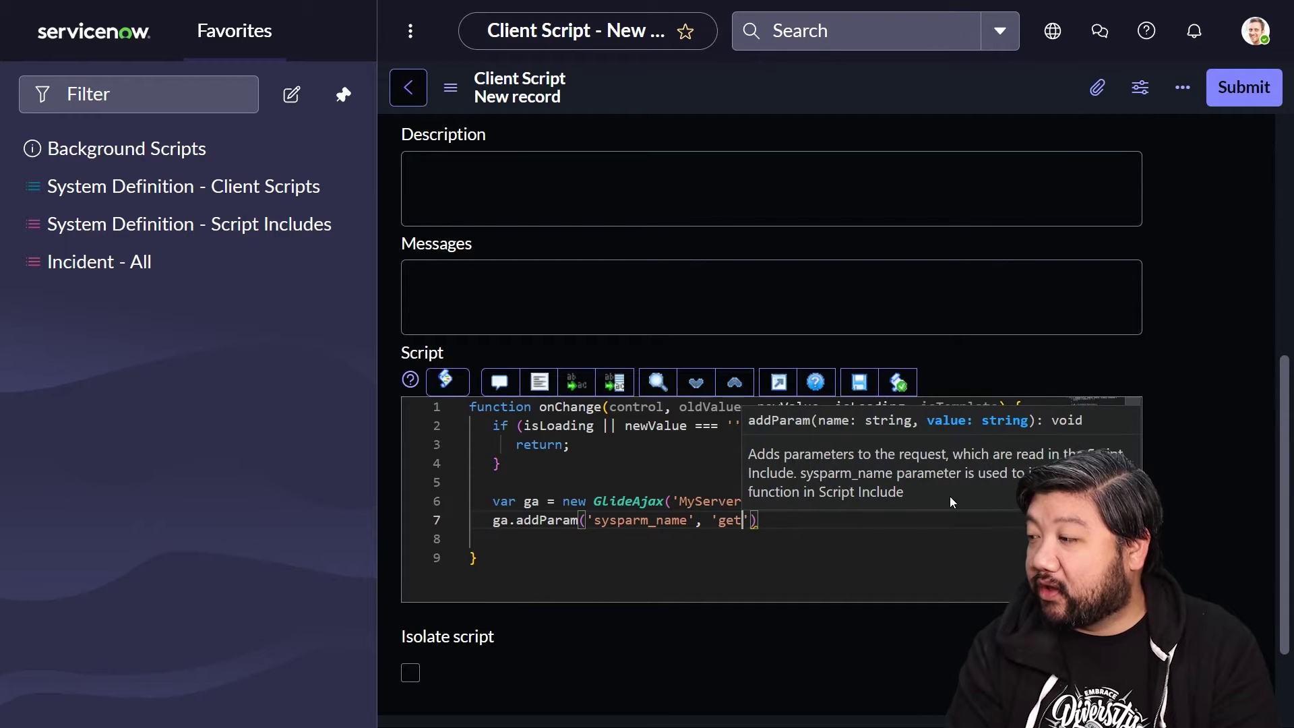
{"action": "type", "text": "Server"}
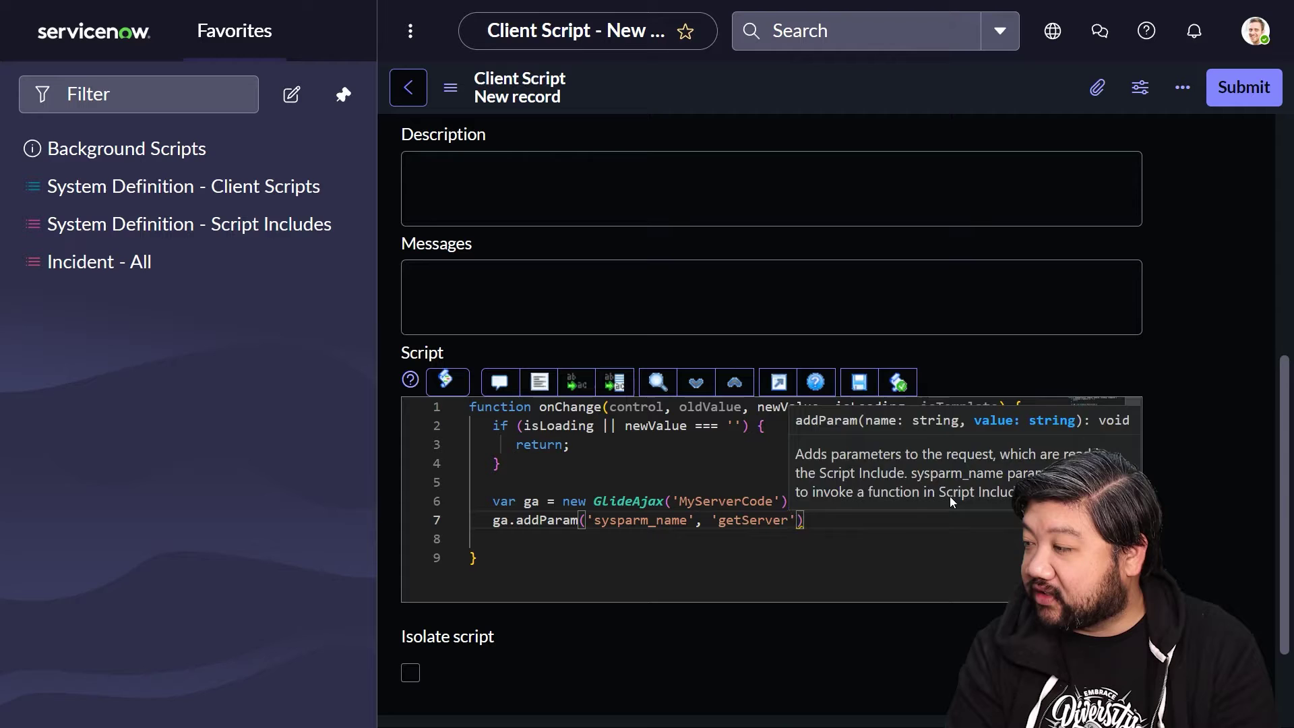
{"action": "type", "text": "Time')"}
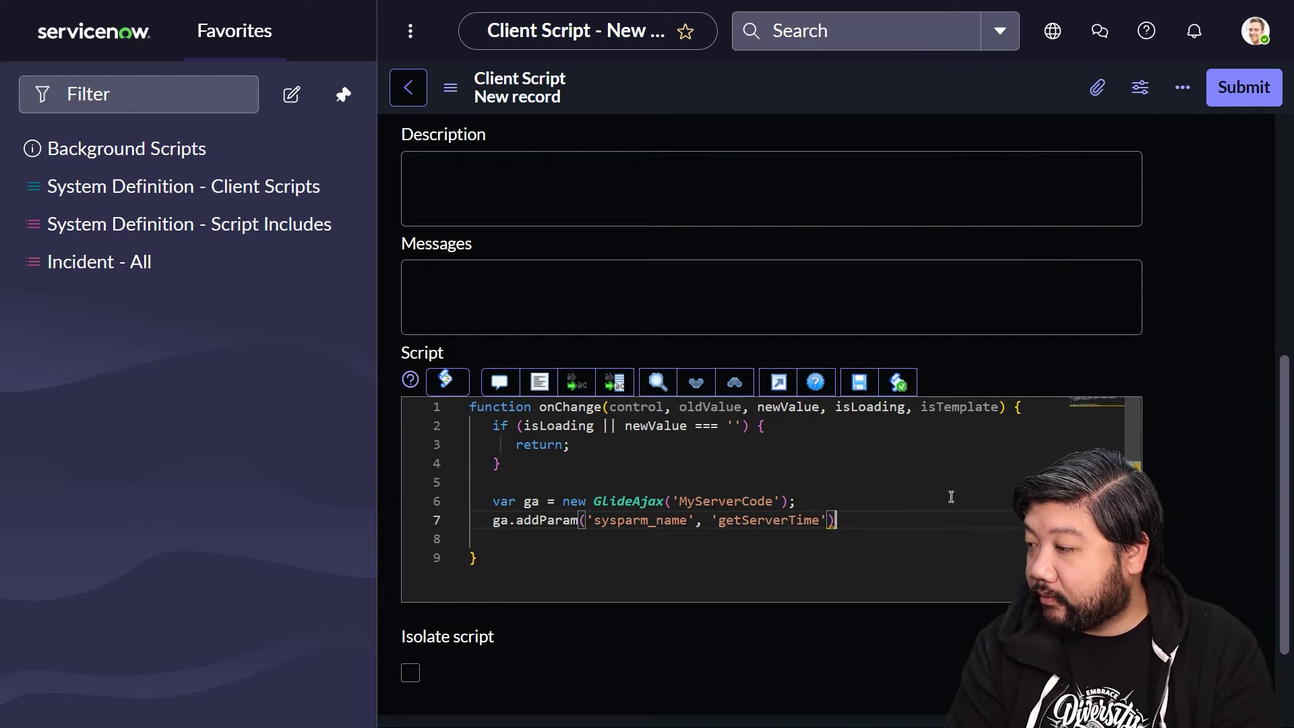
{"action": "key", "text": "Return"}
{"action": "type", "text": "gs."}
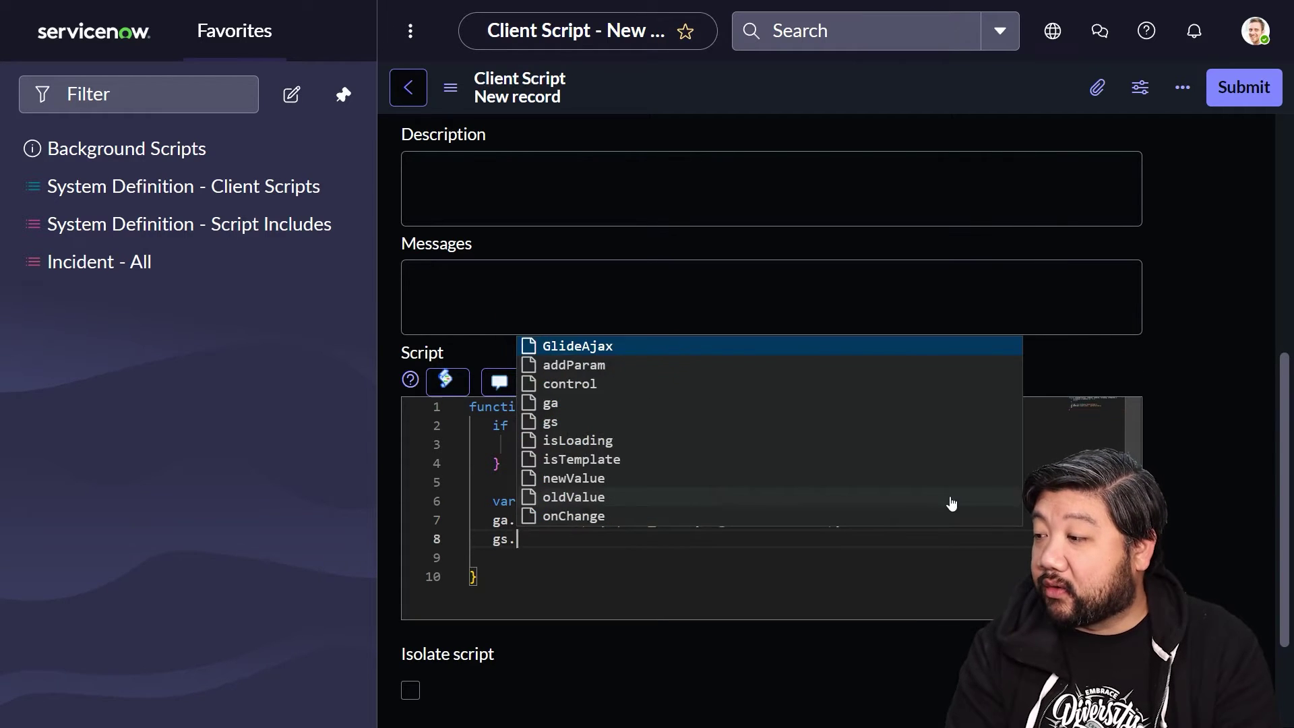
{"action": "key", "text": "BackSpace"}
{"action": "key", "text": "BackSpace"}
{"action": "key", "text": "BackSpace"}
{"action": "type", "text": "ga"}
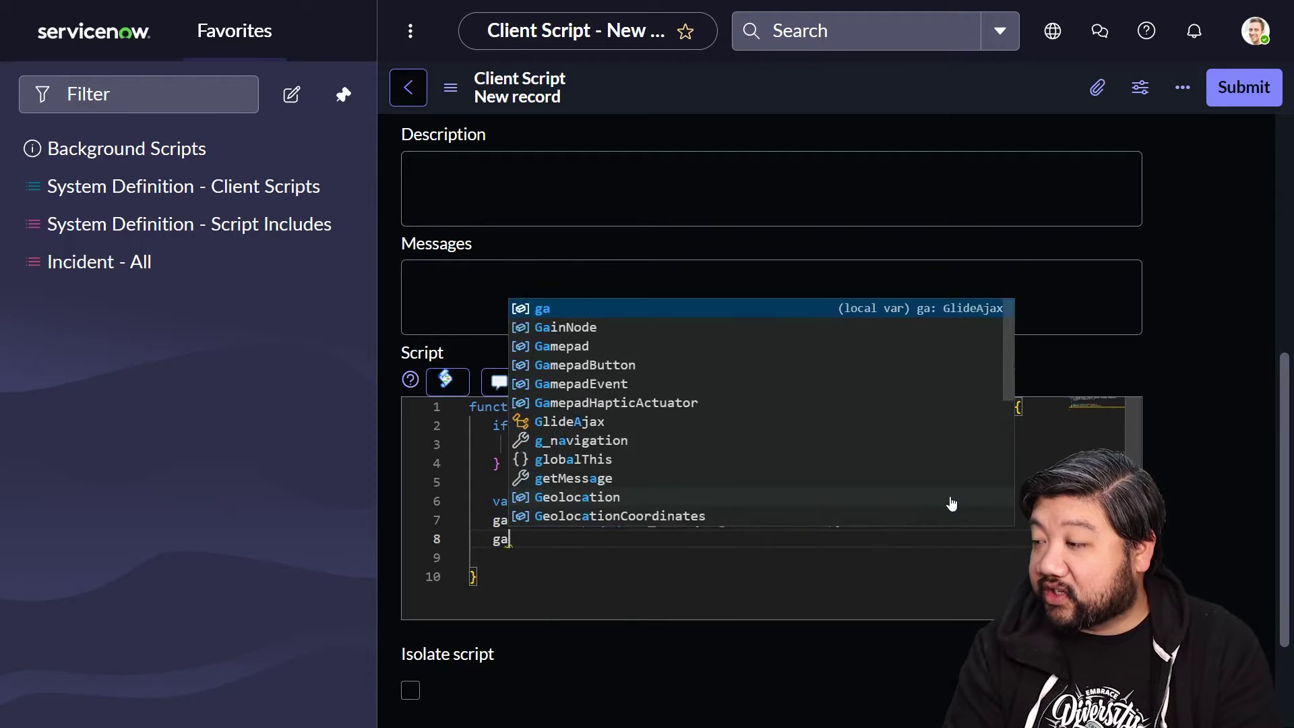
{"action": "type", "text": ".get"}
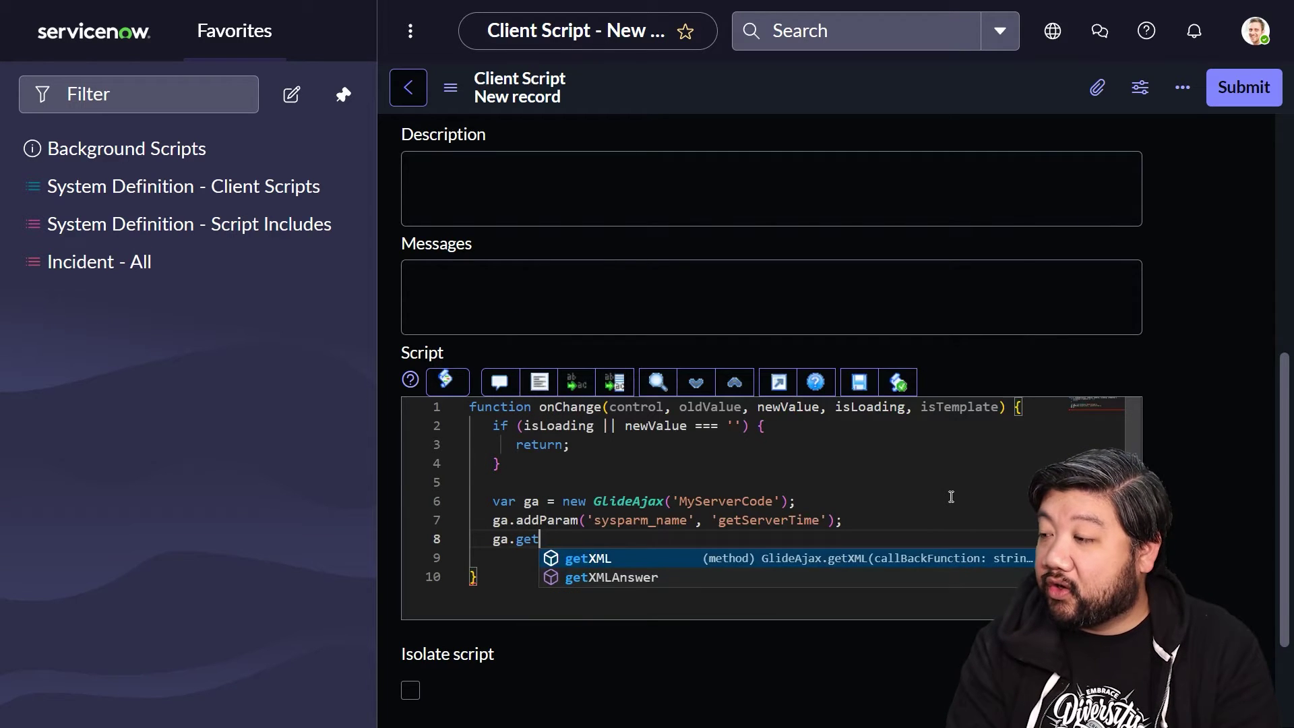
{"action": "key", "text": "Tab"}
{"action": "type", "text": "("}
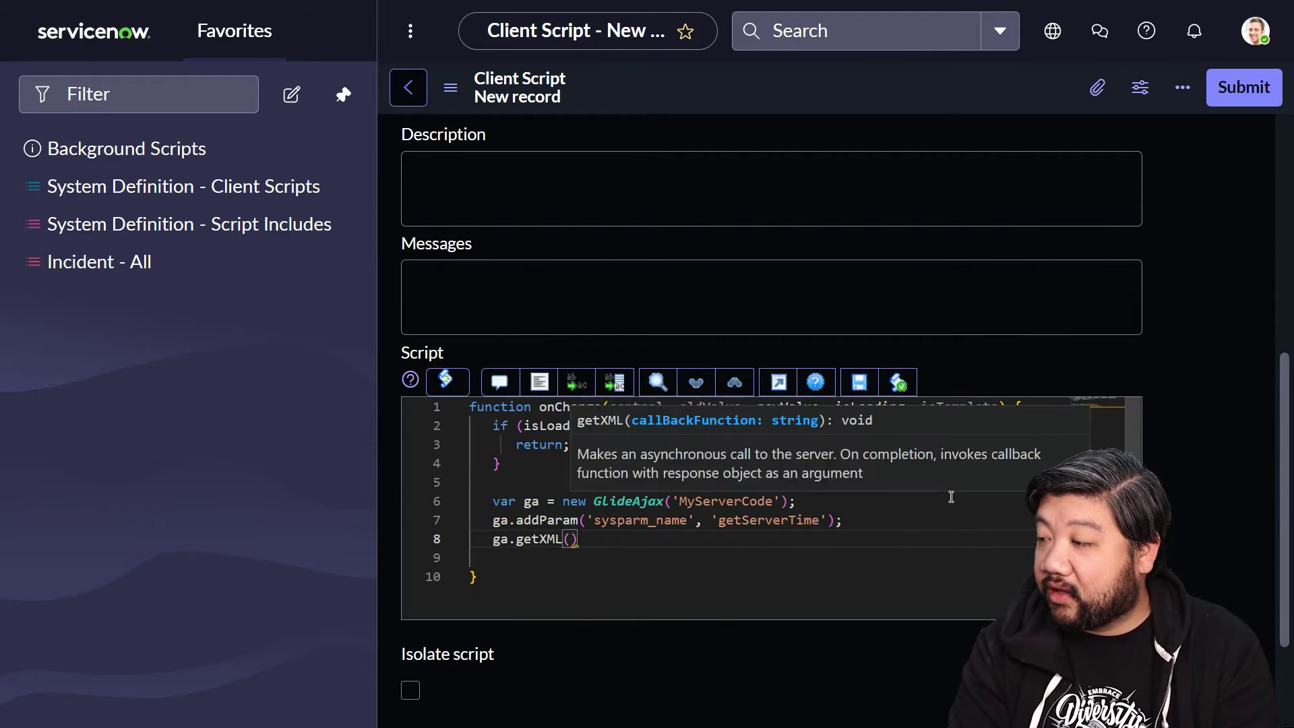
{"action": "type", "text": "handleR"}
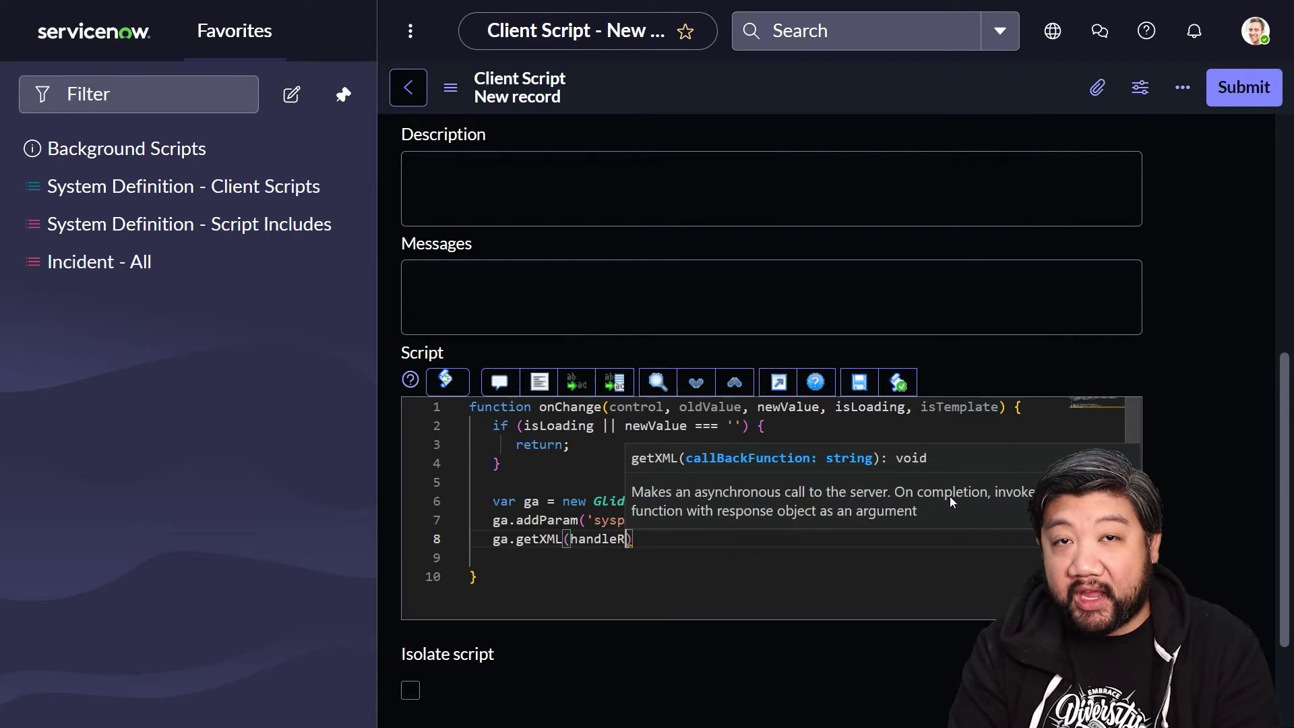
{"action": "type", "text": "espone"}
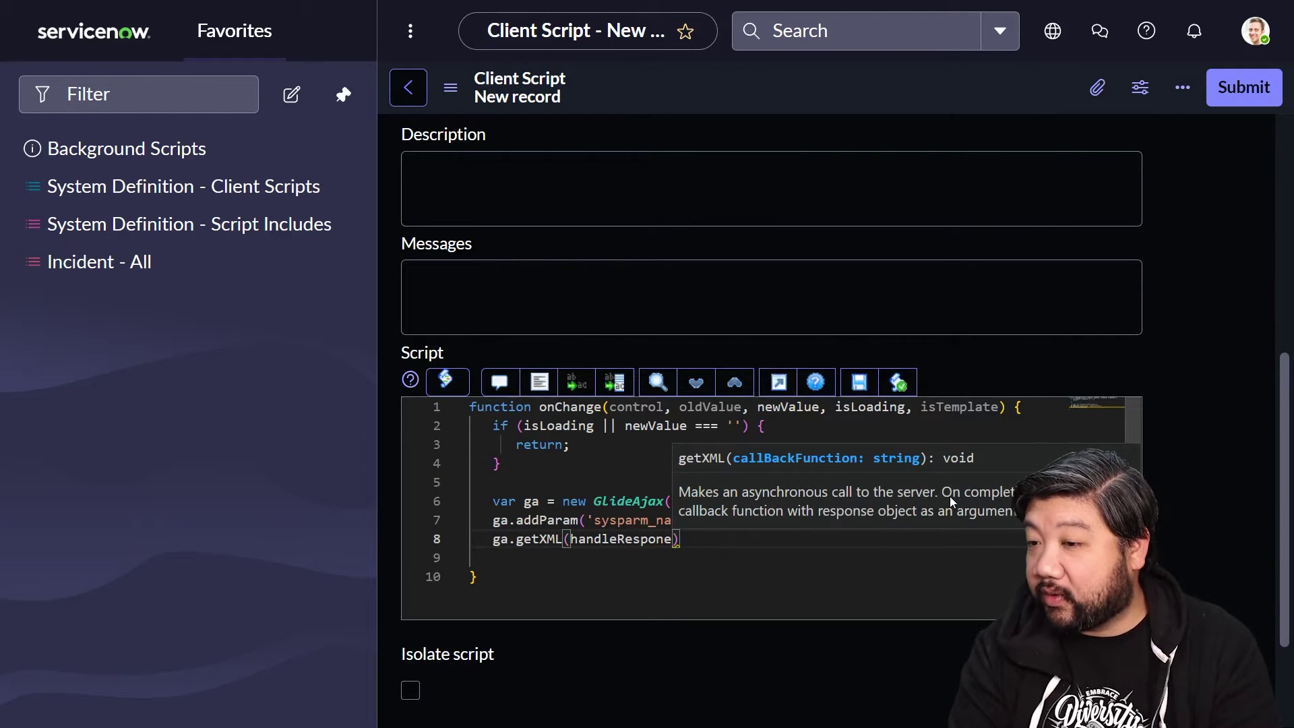
{"action": "key", "text": "BackSpace"}
{"action": "type", "text": "se"}
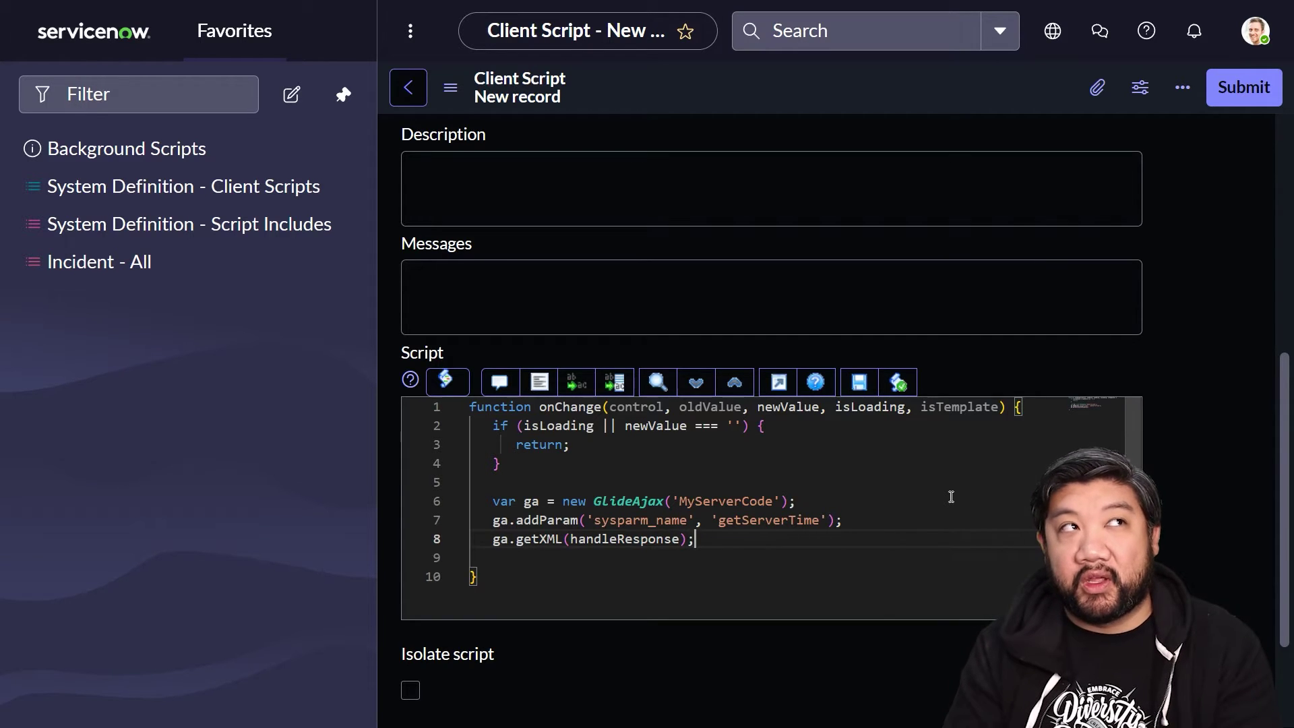
- Inside handleResponse, set var serverTime from the response XML's answer attribute
{"action": "key", "text": "Return"}
{"action": "key", "text": "Return"}
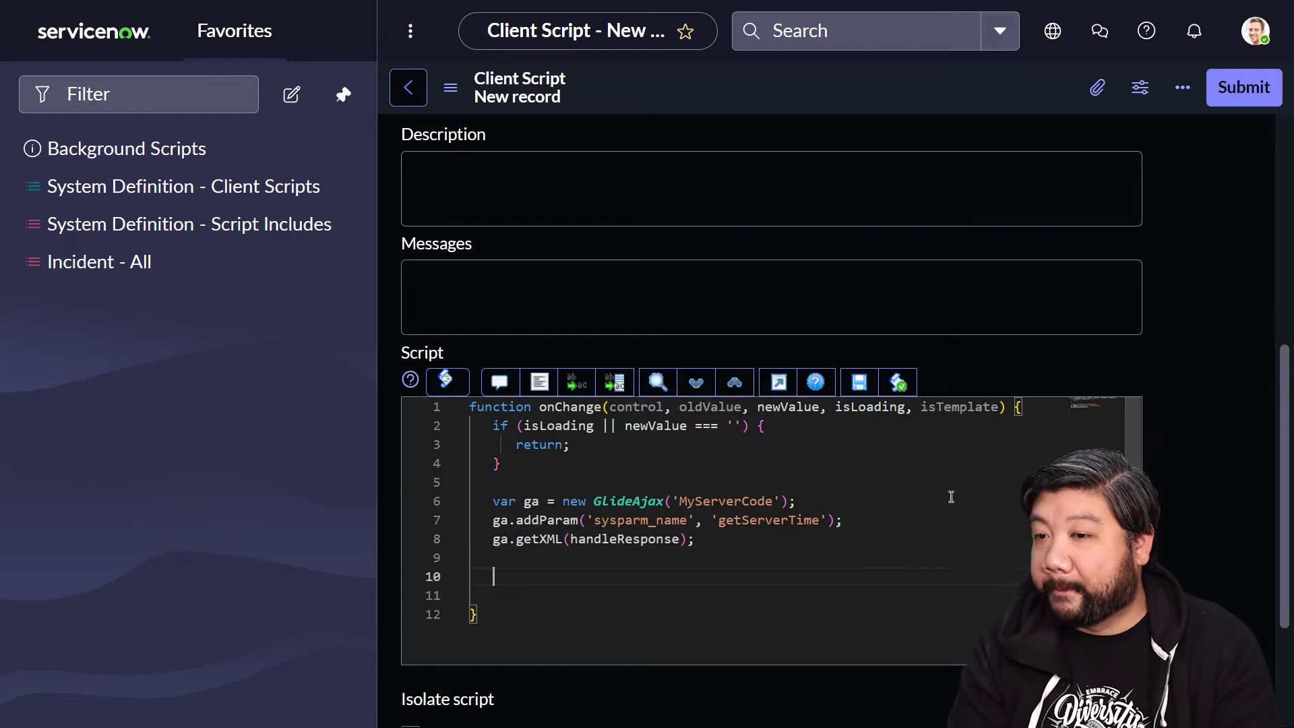
{"action": "type", "text": "function "}
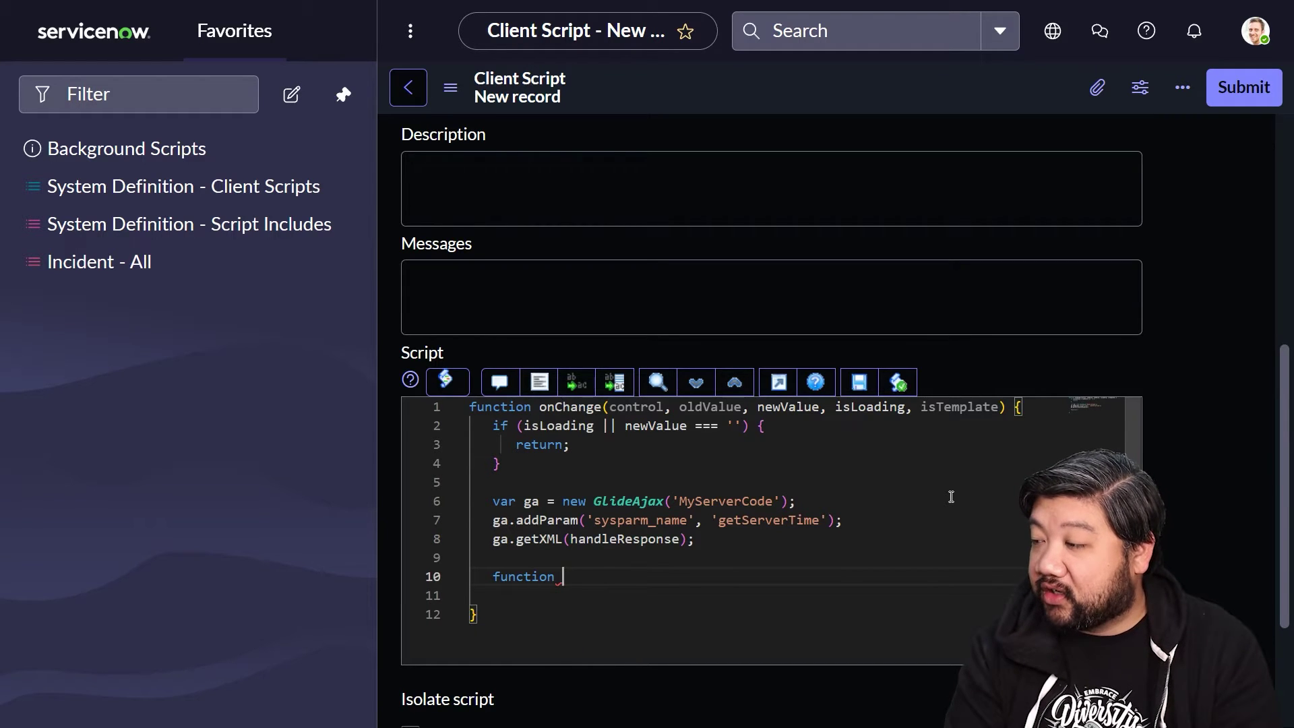
{"action": "type", "text": "handleResp"}
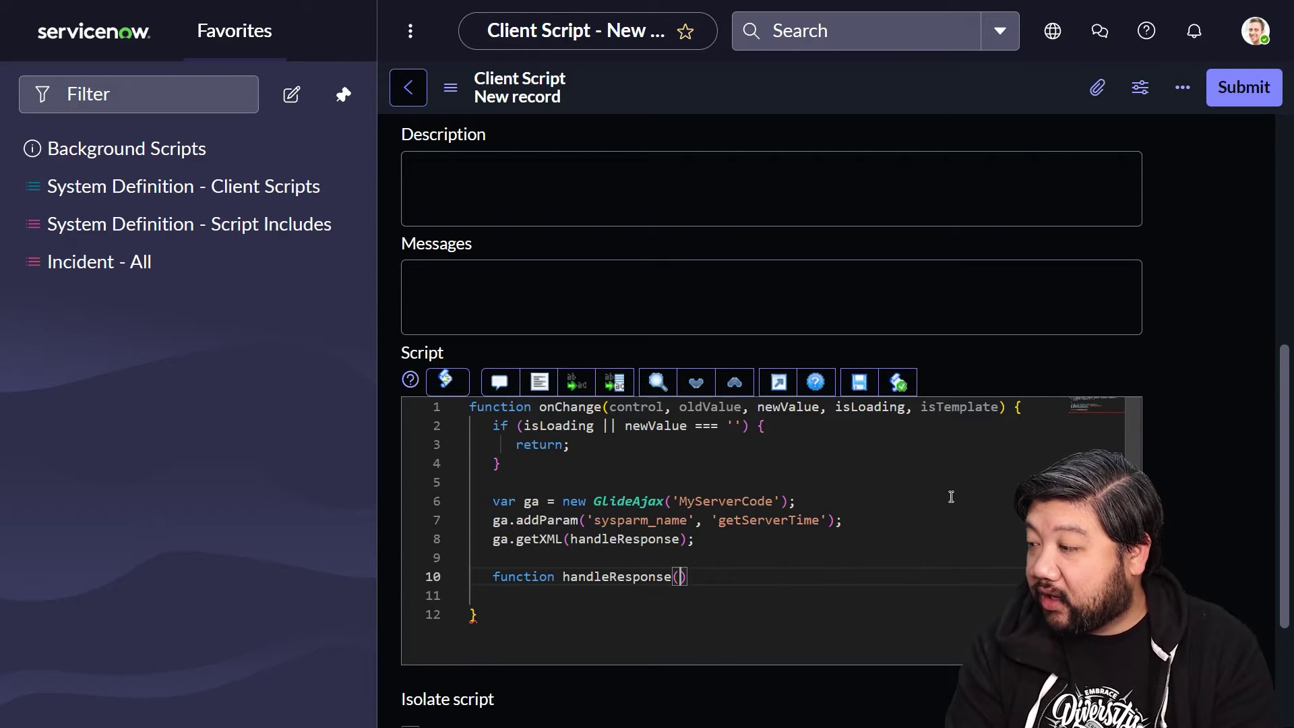
{"action": "type", "text": "onse"}
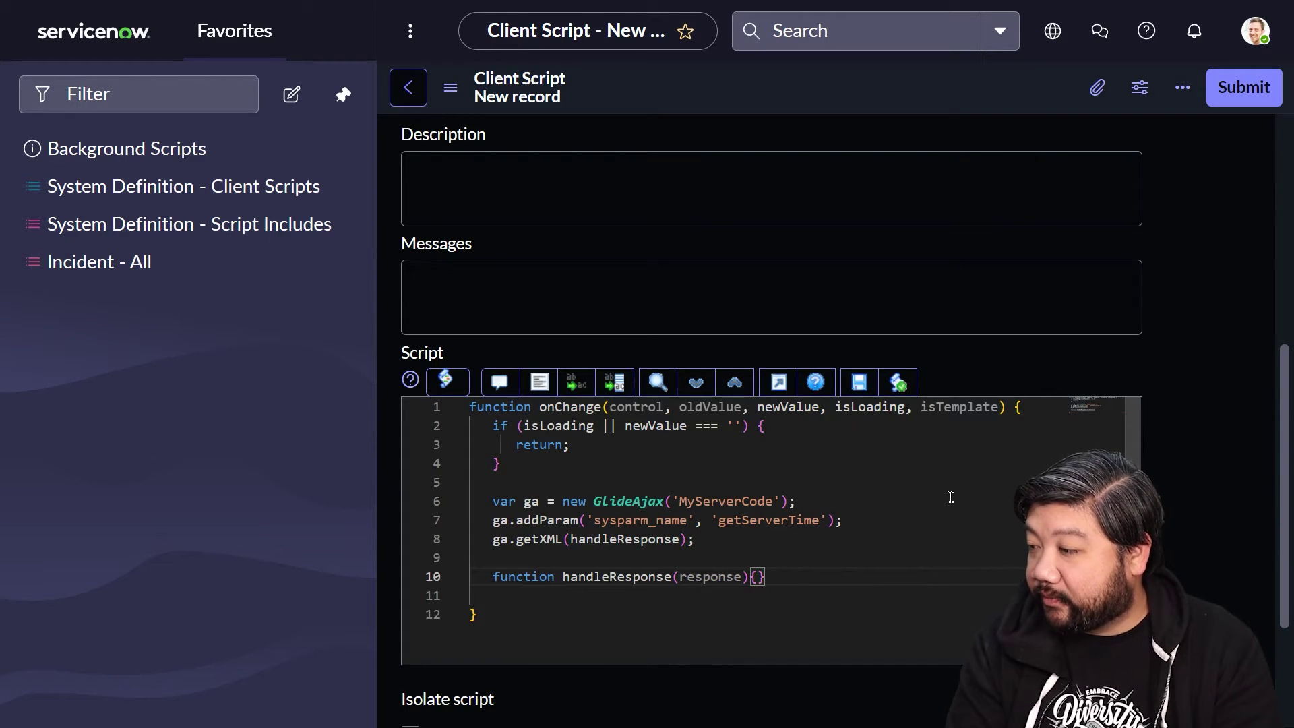
{"action": "key", "text": "Return"}
{"action": "type", "text": "var serverTime "}
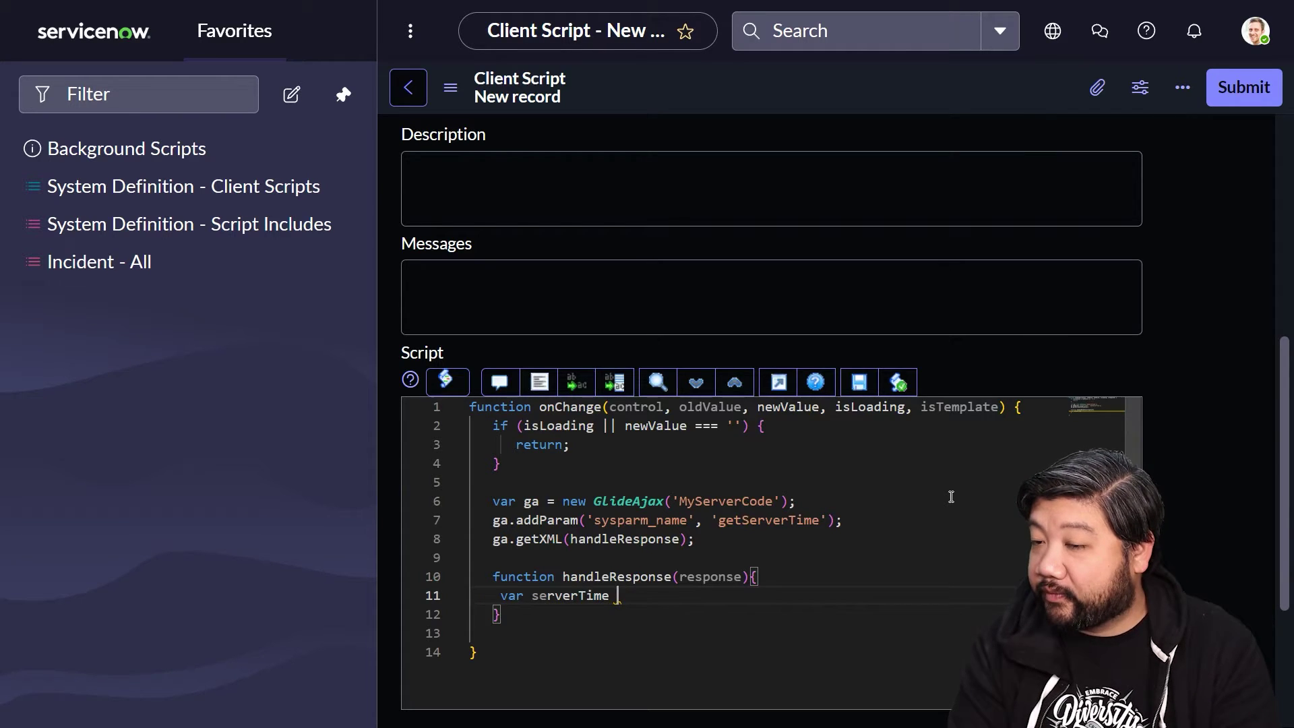
{"action": "type", "text": "= response"}
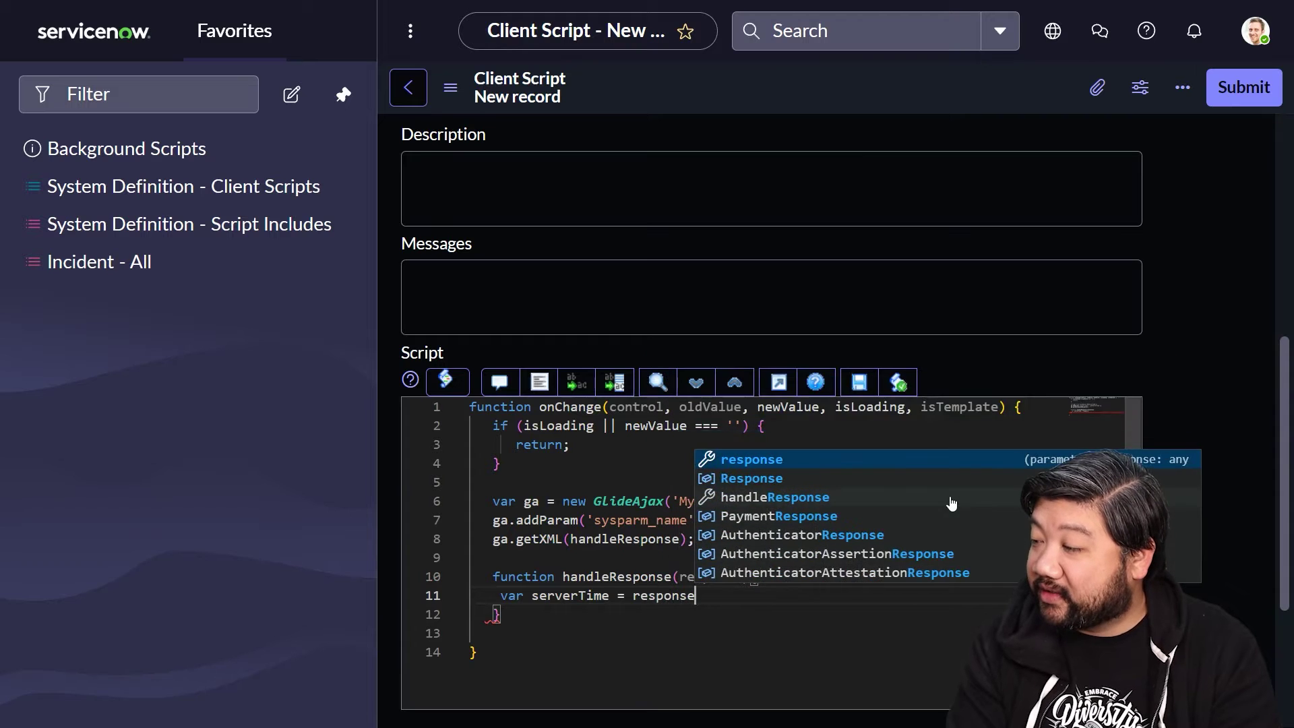
{"action": "type", "text": ".re"}
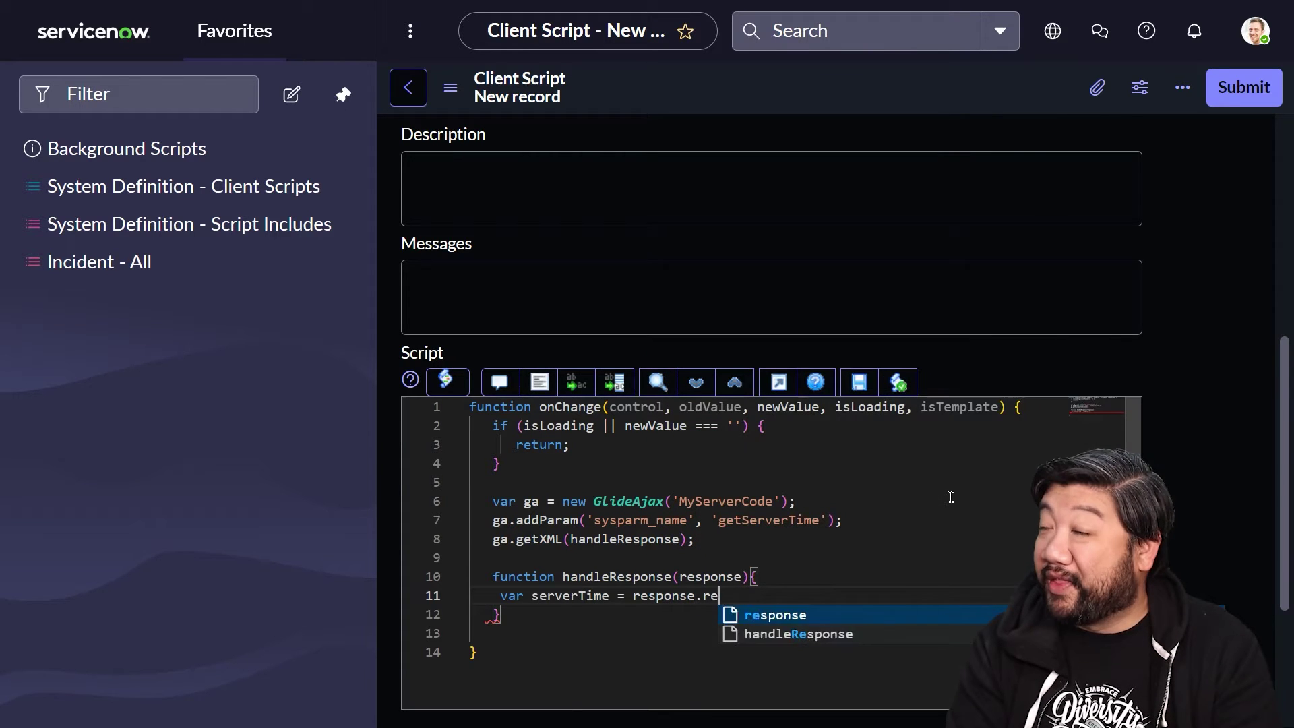
{"action": "type", "text": "sponse"}
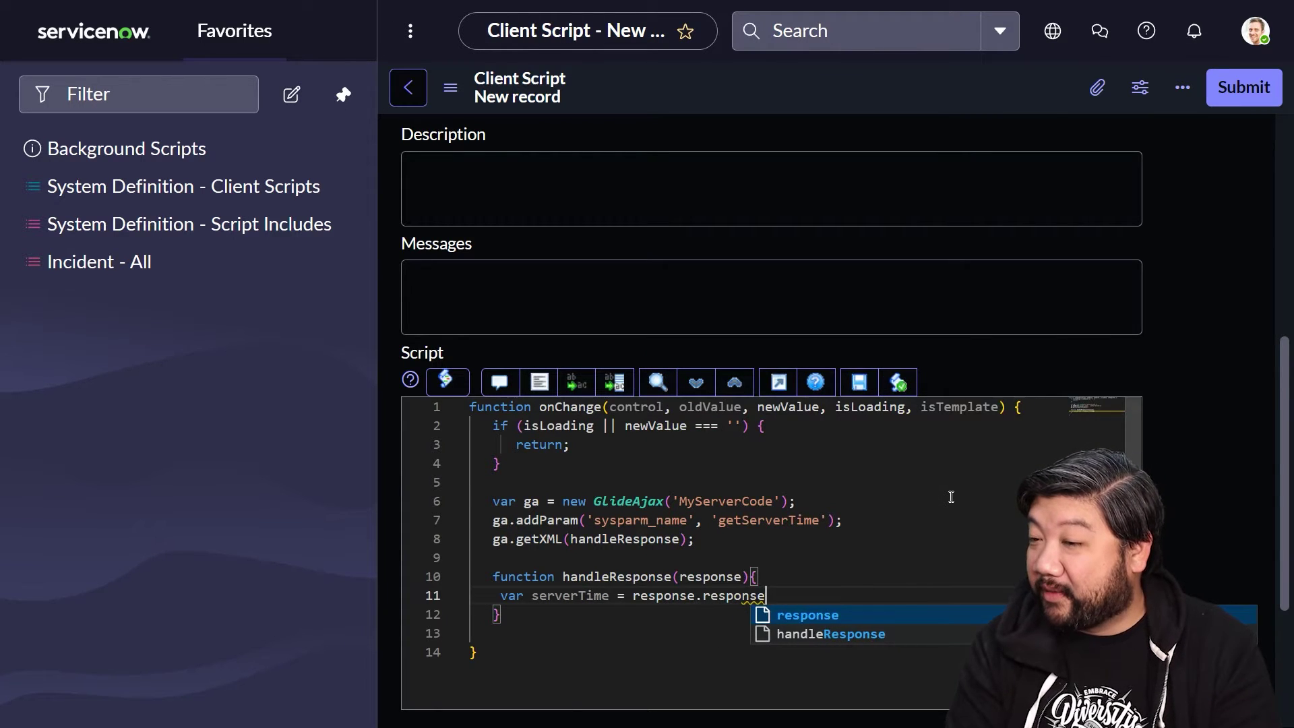
{"action": "type", "text": "XM"}
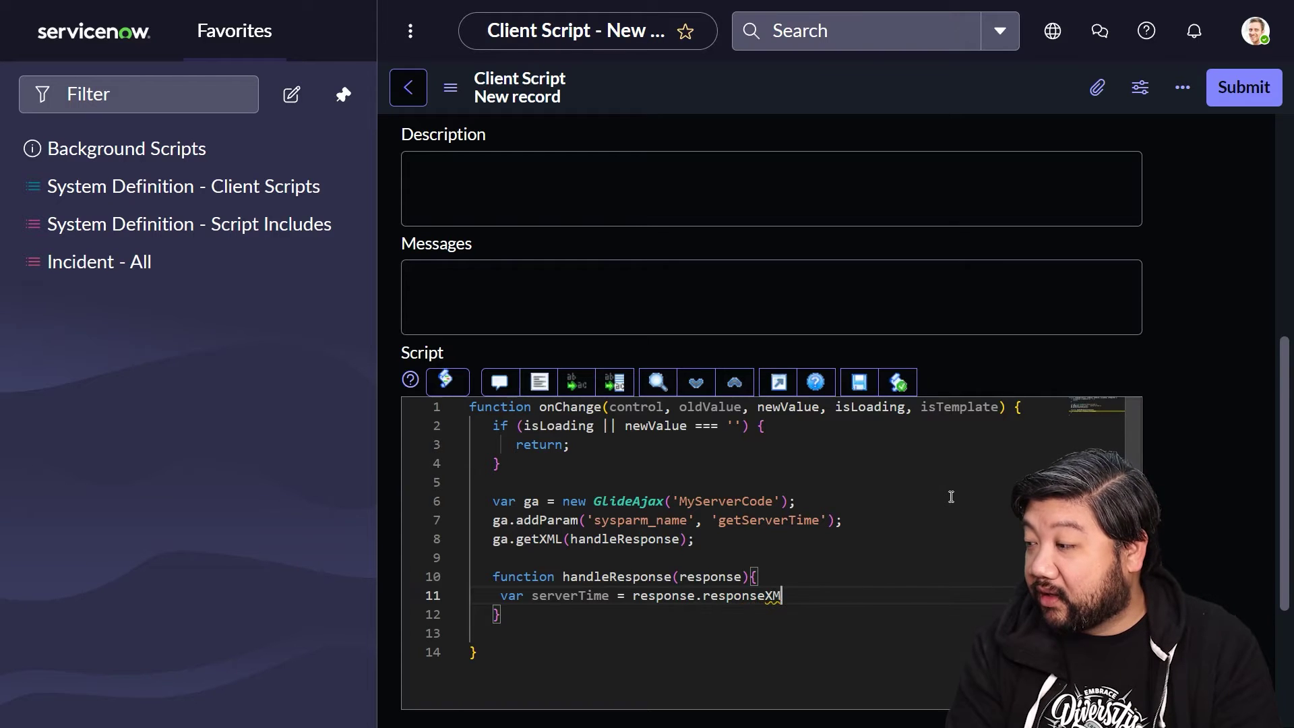
{"action": "type", "text": "L."}
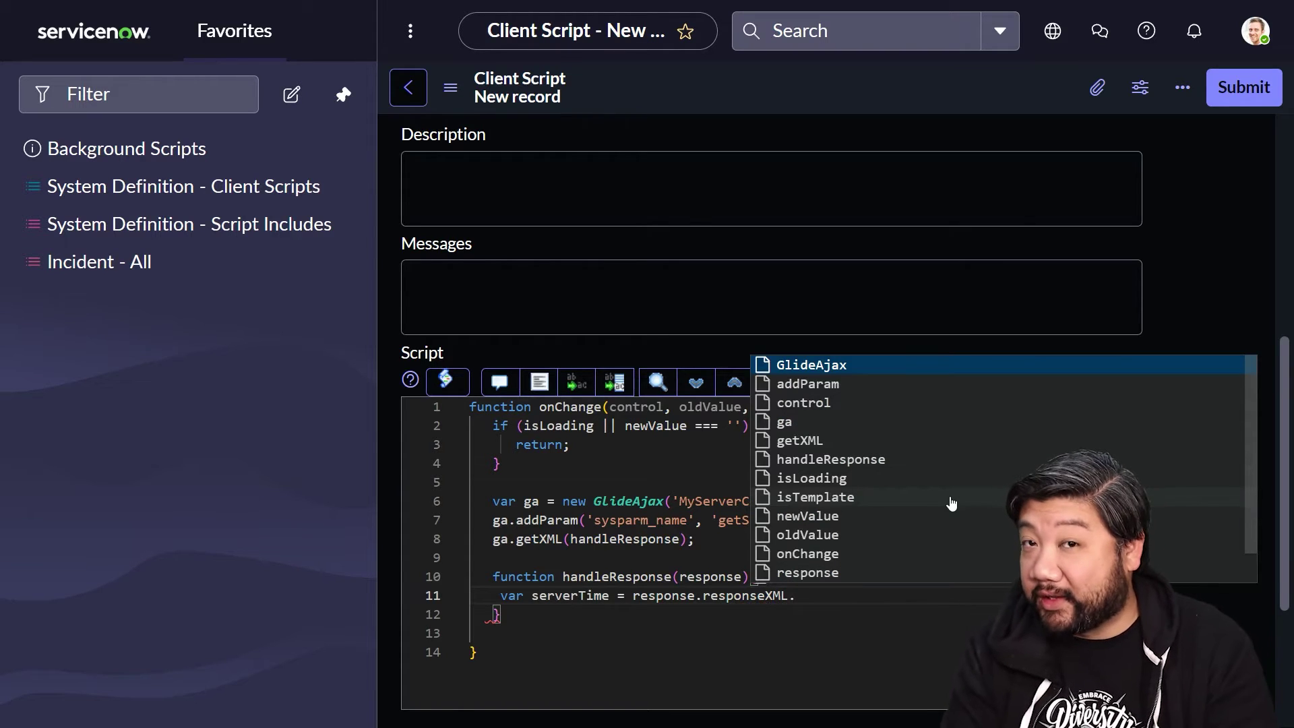
{"action": "type", "text": "documentEleme"}
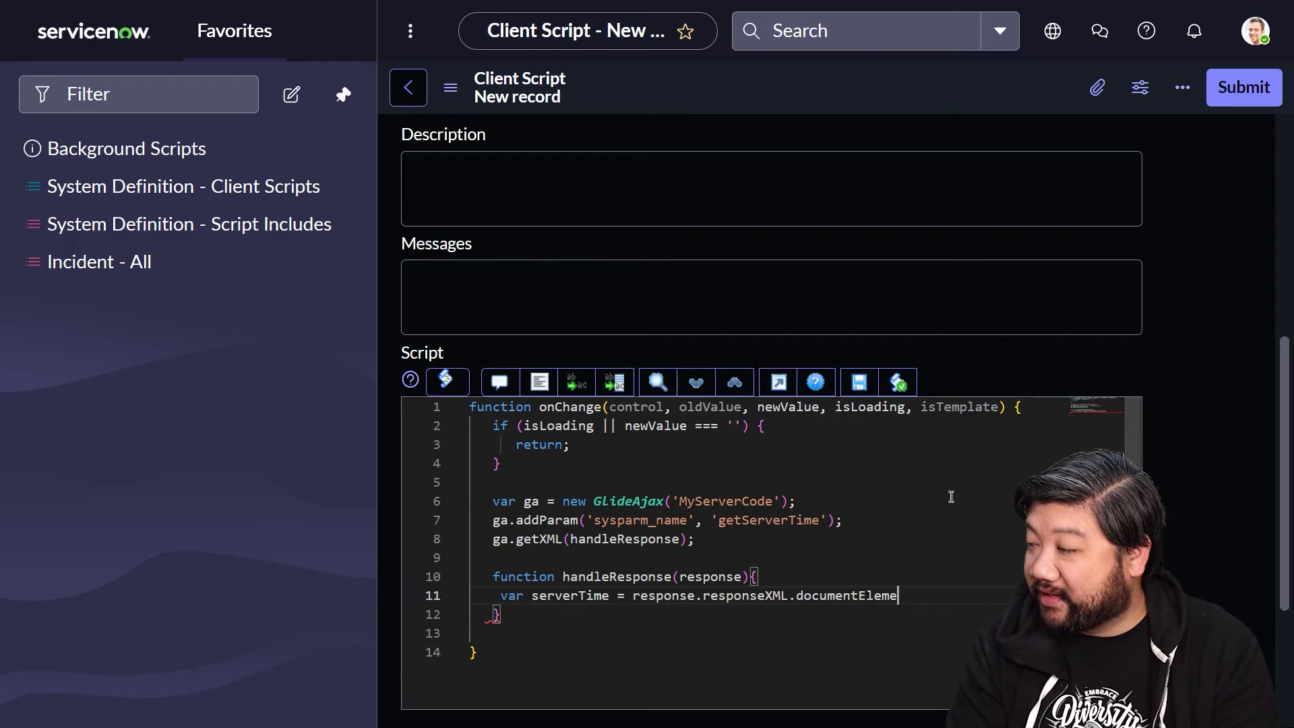
{"action": "type", "text": "nt.getA"}
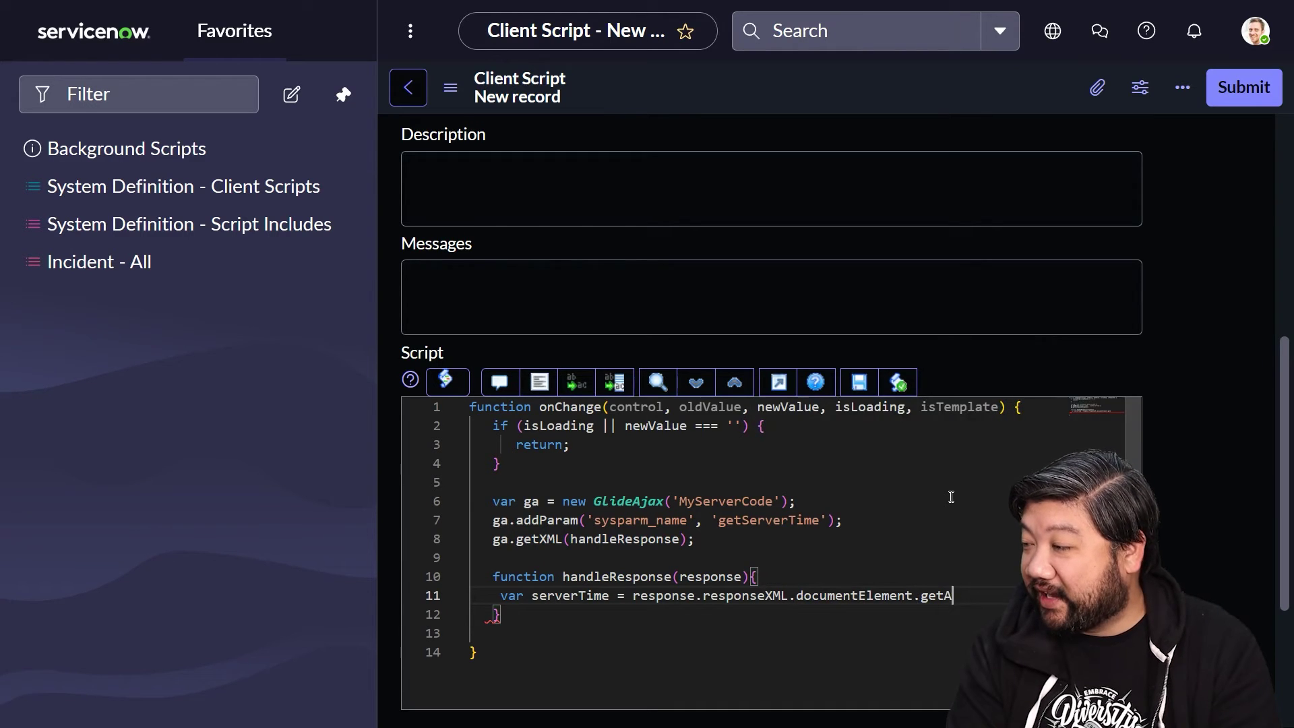
{"action": "type", "text": "("}
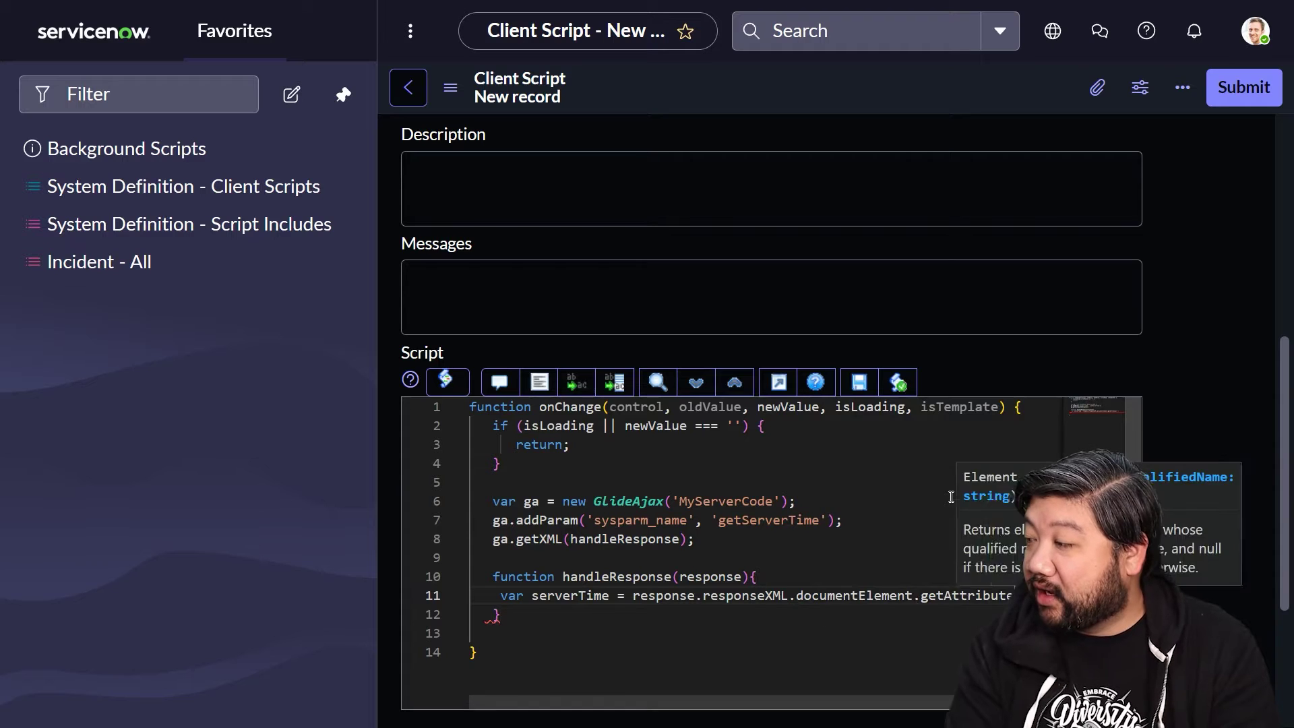
{"action": "type", "text": "\"answ"}
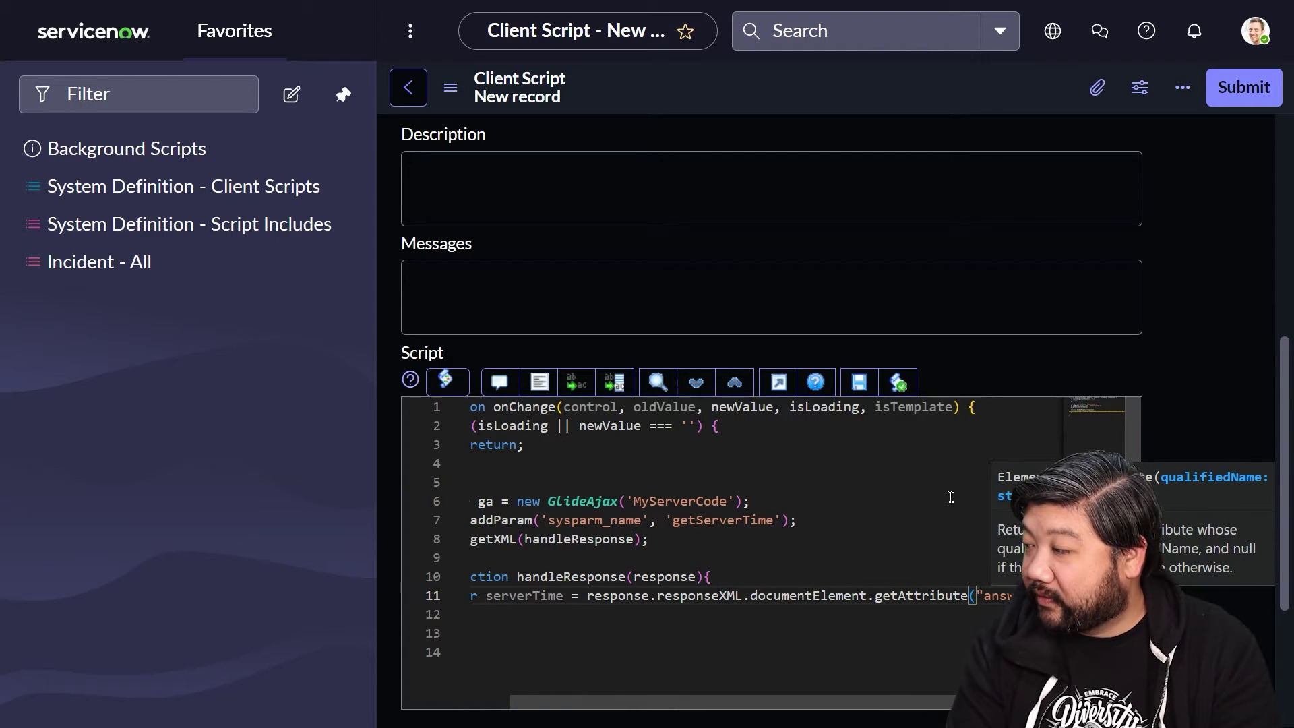
{"action": "type", "text": "e"}
{"action": "key", "text": "Return"}
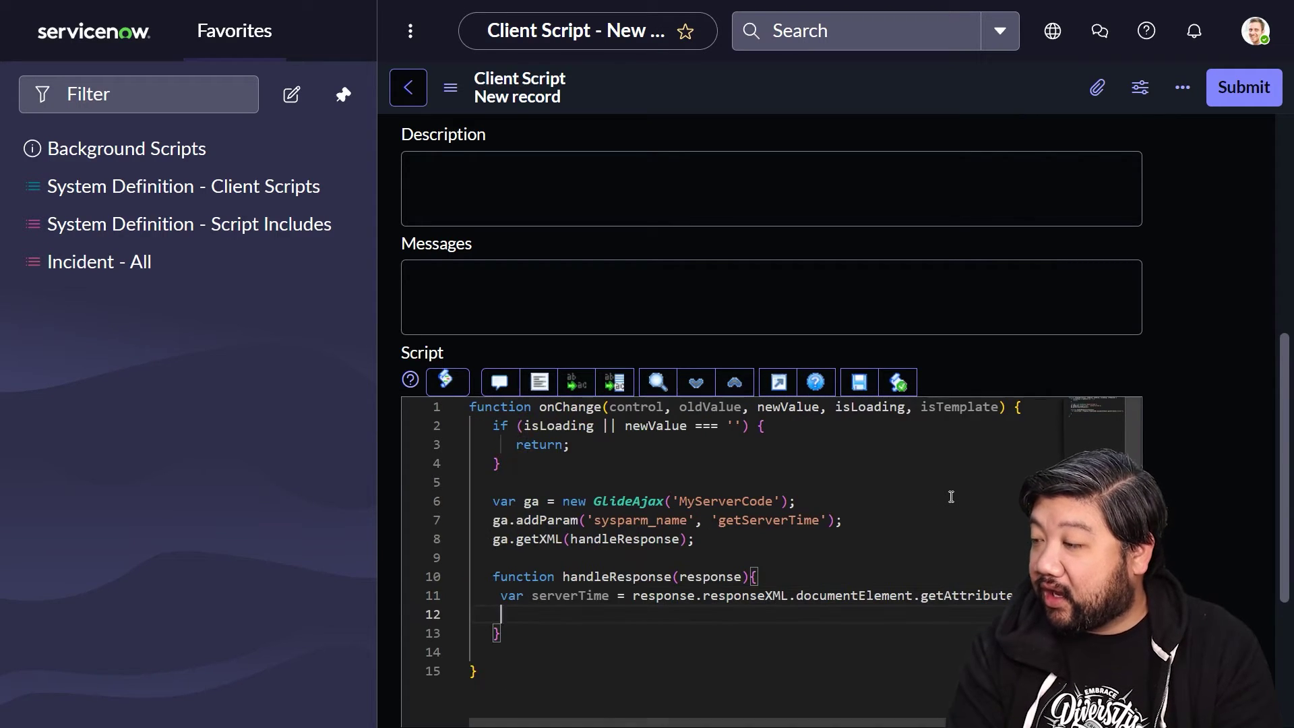
{"action": "type", "text": "alert"}
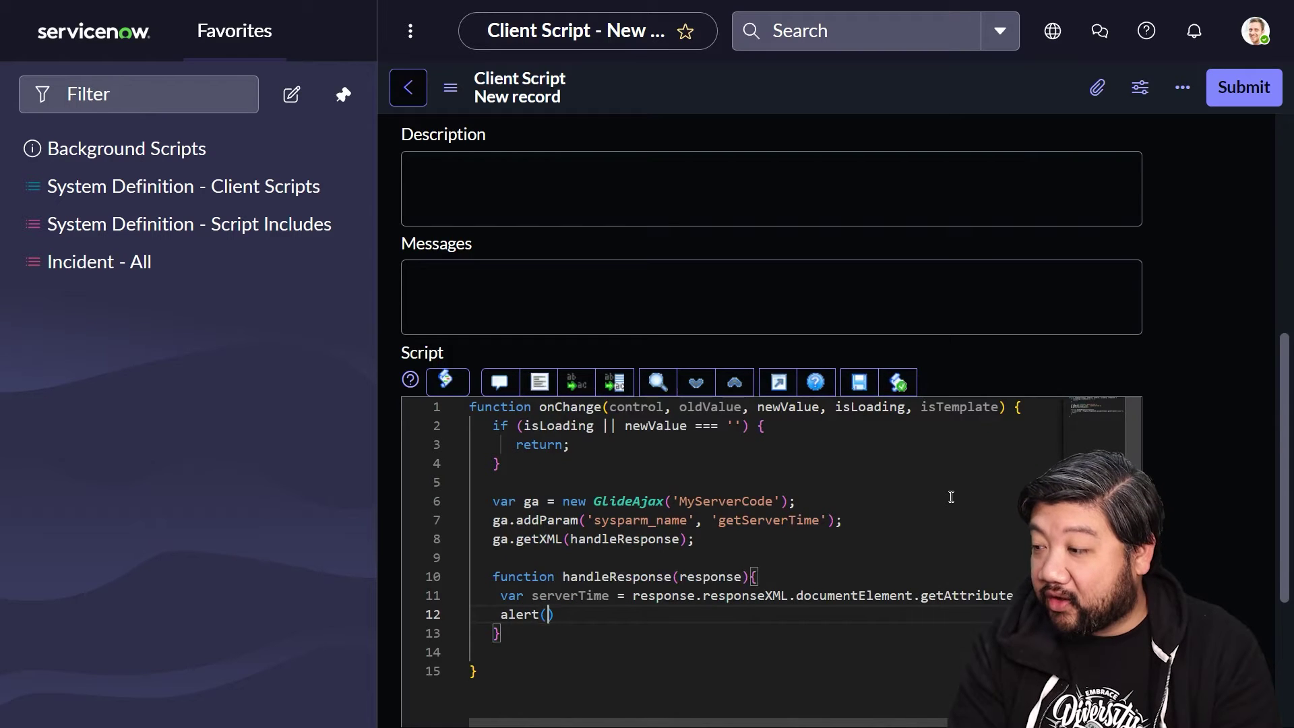
{"action": "type", "text": "("}
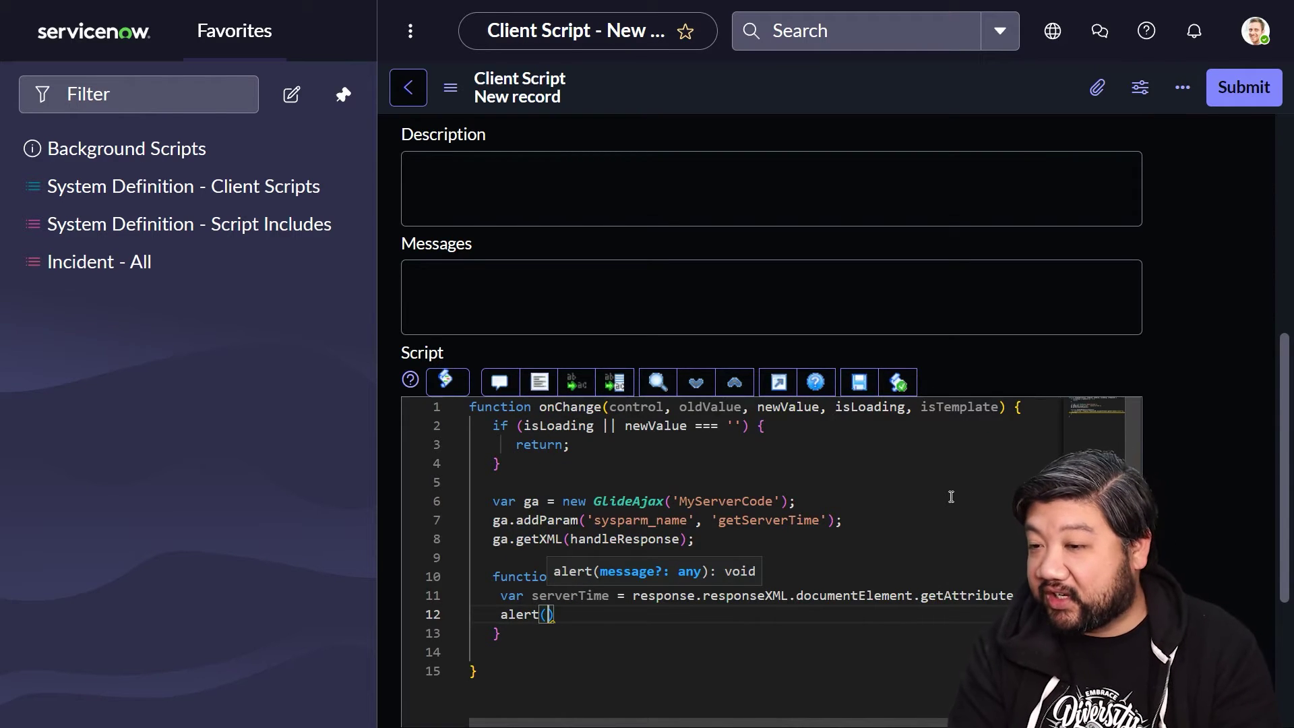
{"action": "type", "text": "\"Sserv"}
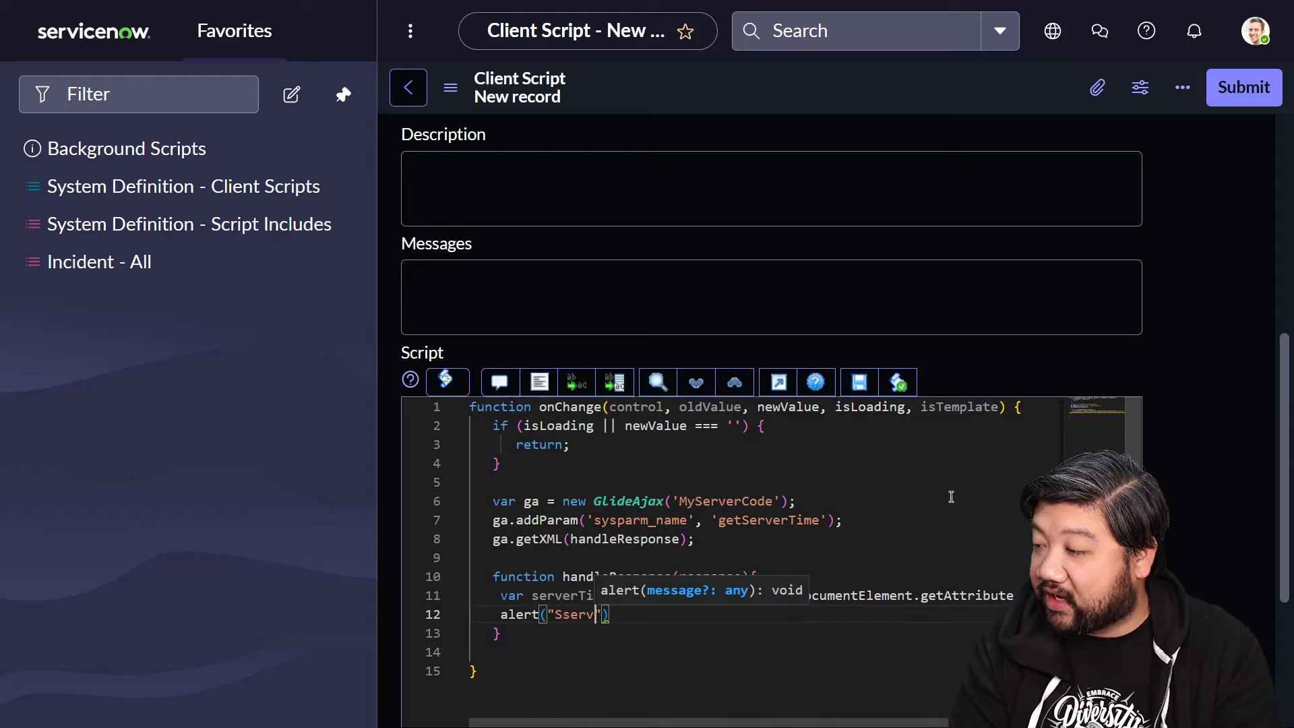
- Add alert("Server time is: " + serverTime); to the handleResponse callback
{"action": "key", "text": "BackSpace"}
{"action": "key", "text": "BackSpace"}
{"action": "type", "text": "erver time "}
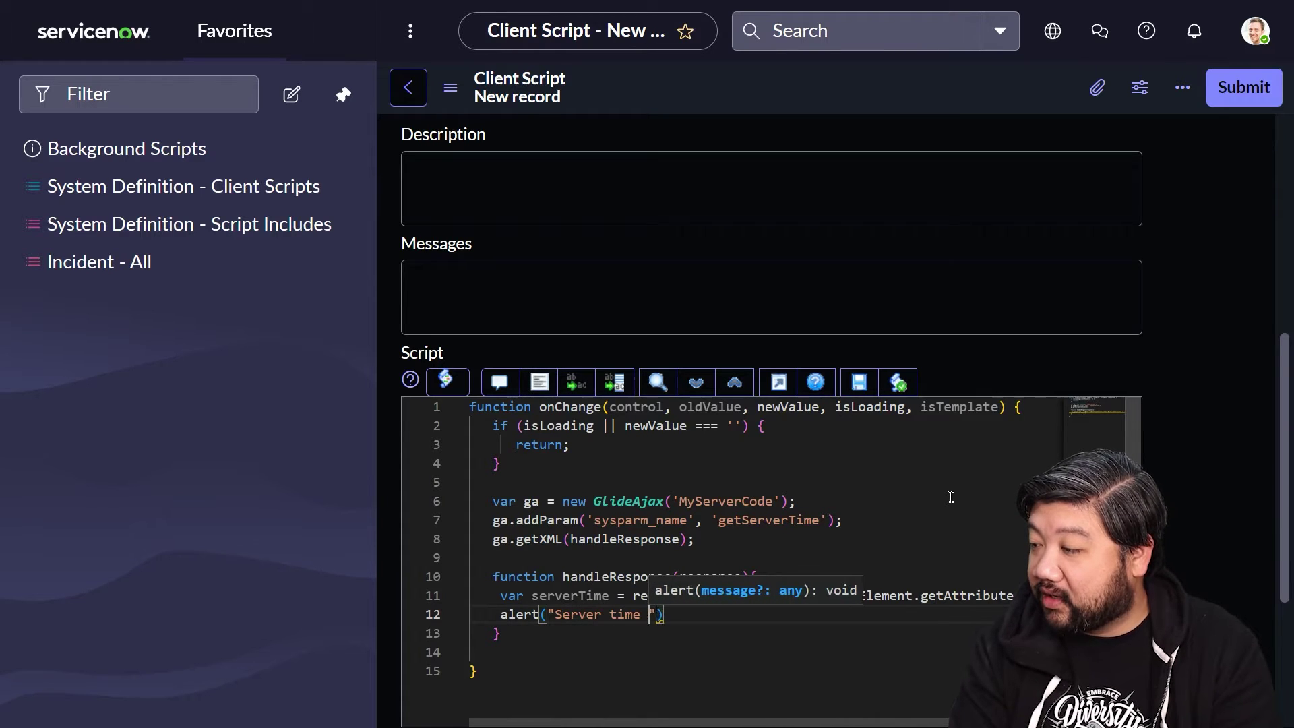
{"action": "type", "text": "is: "}
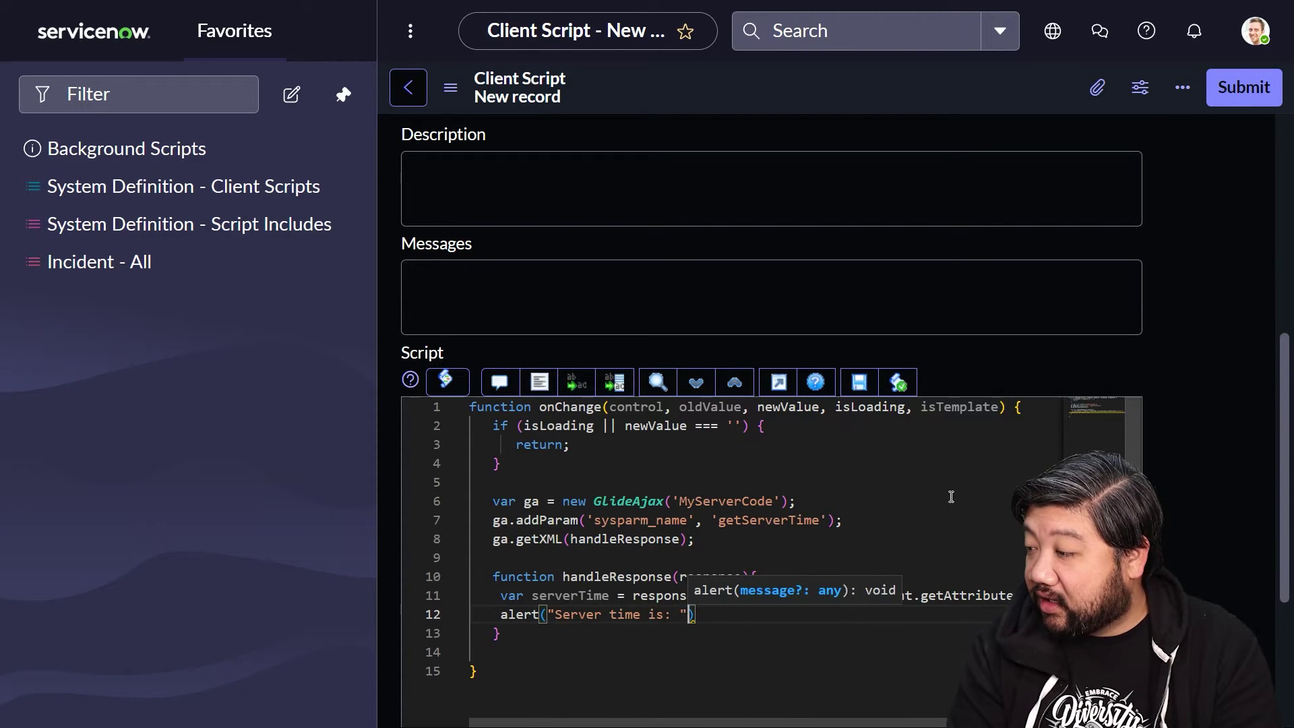
{"action": "type", "text": "\" + ser"}
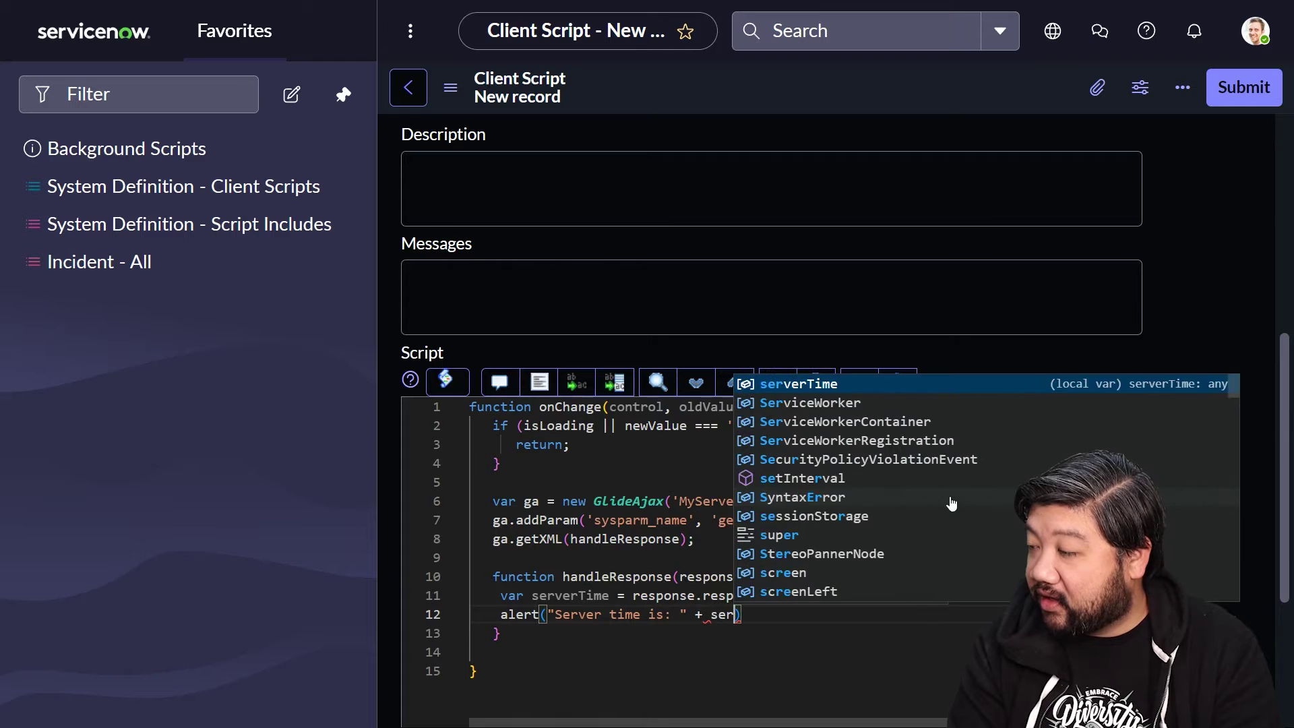
{"action": "key", "text": "Return"}
{"action": "key", "text": "End"}
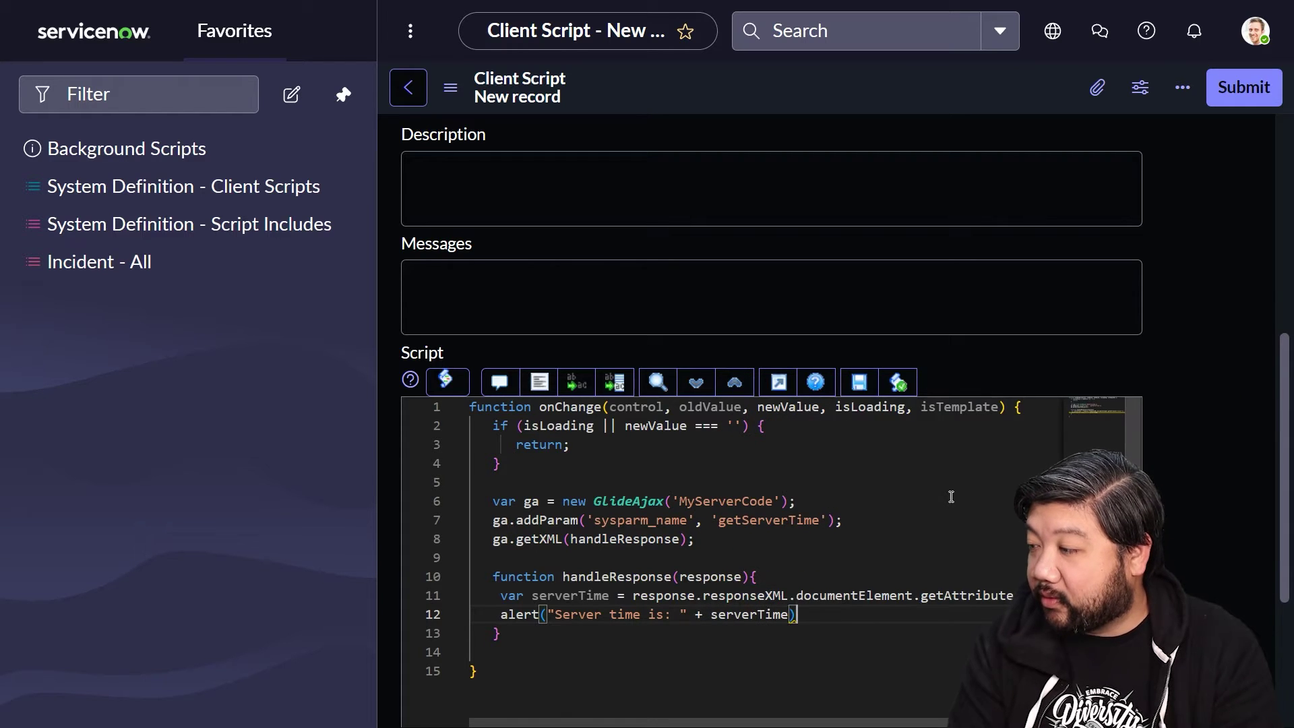
{"action": "type", "text": ";"}
{"action": "key", "text": "Down"}
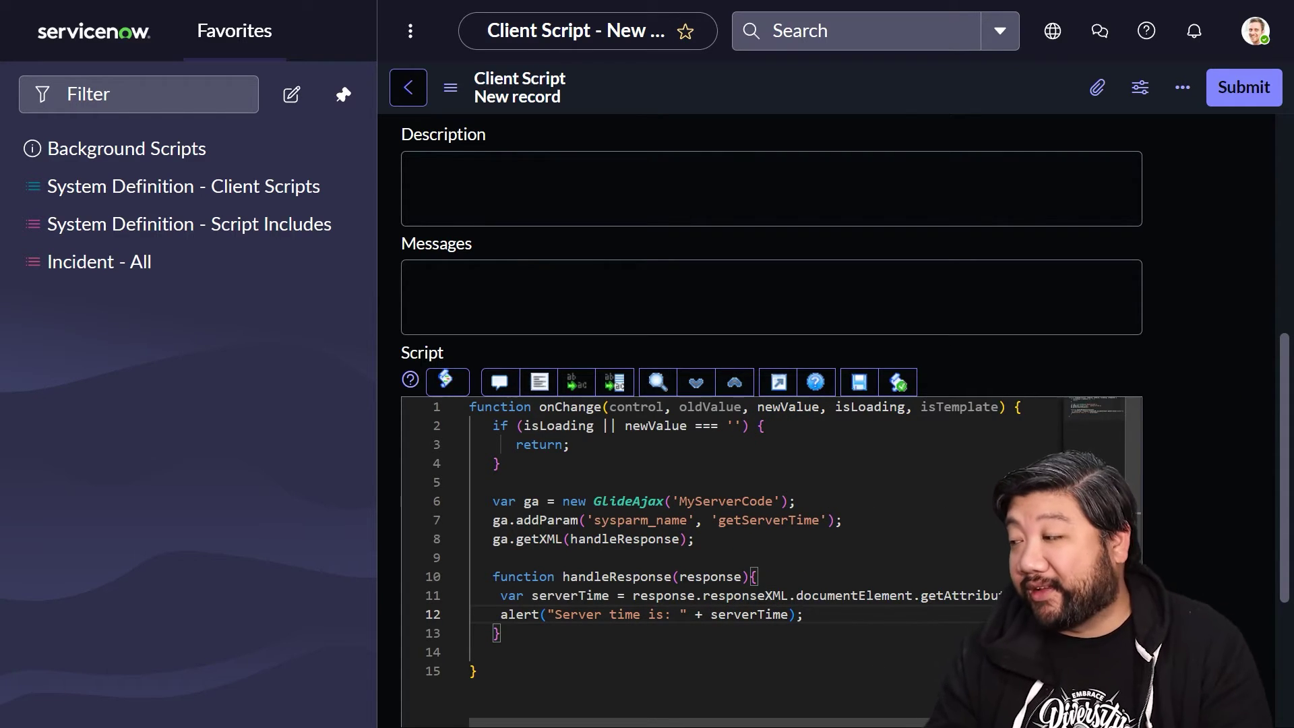
{"action": "scroll", "coordinate": [950, 496], "scroll_direction": "right", "scroll_amount": 1}
{"action": "scroll", "coordinate": [903, 648], "scroll_direction": "right", "scroll_amount": 3}
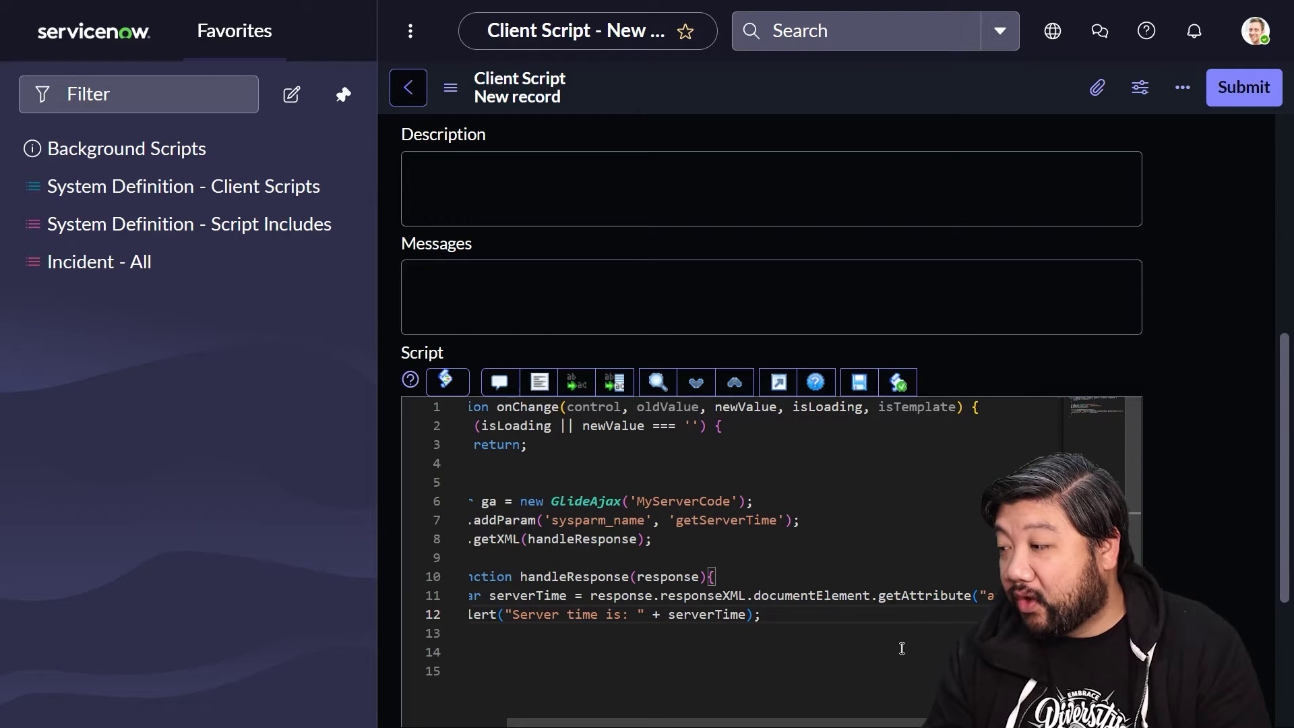
{"action": "left_click_drag", "start_coordinate": [592, 595], "coordinate": [799, 595]}
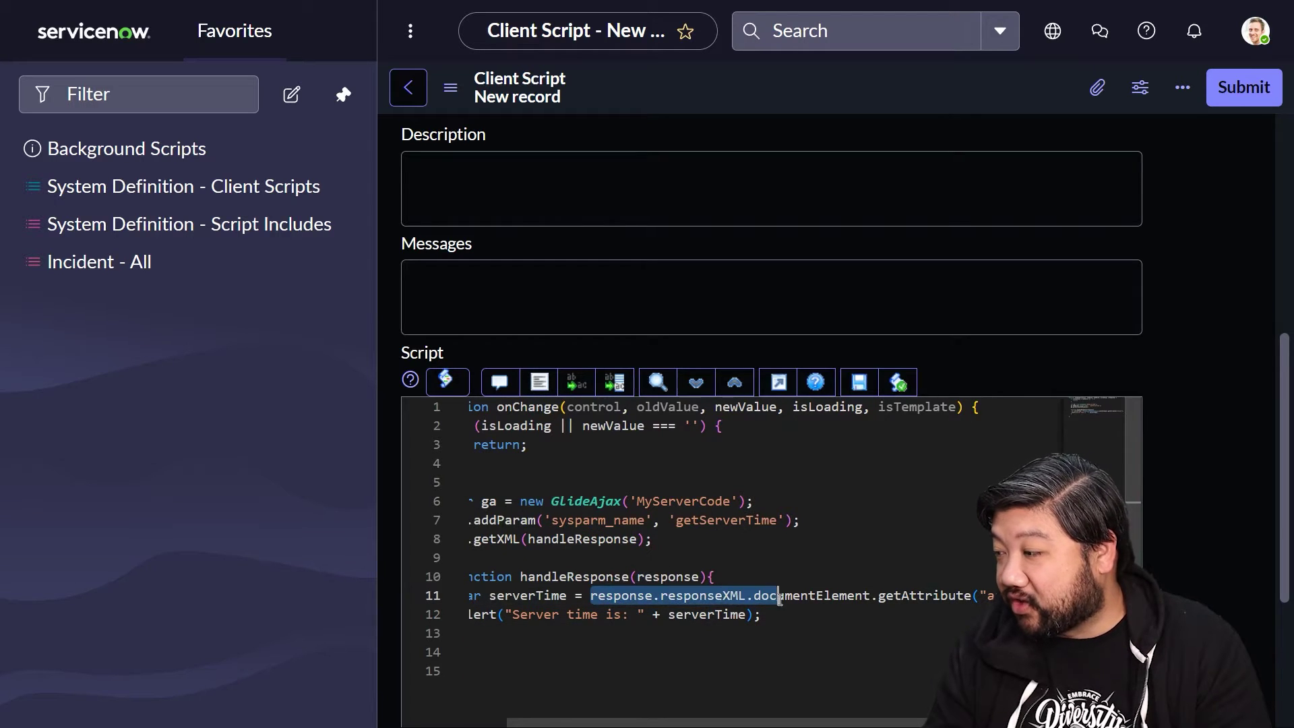
{"action": "left_click", "coordinate": [716, 596]}
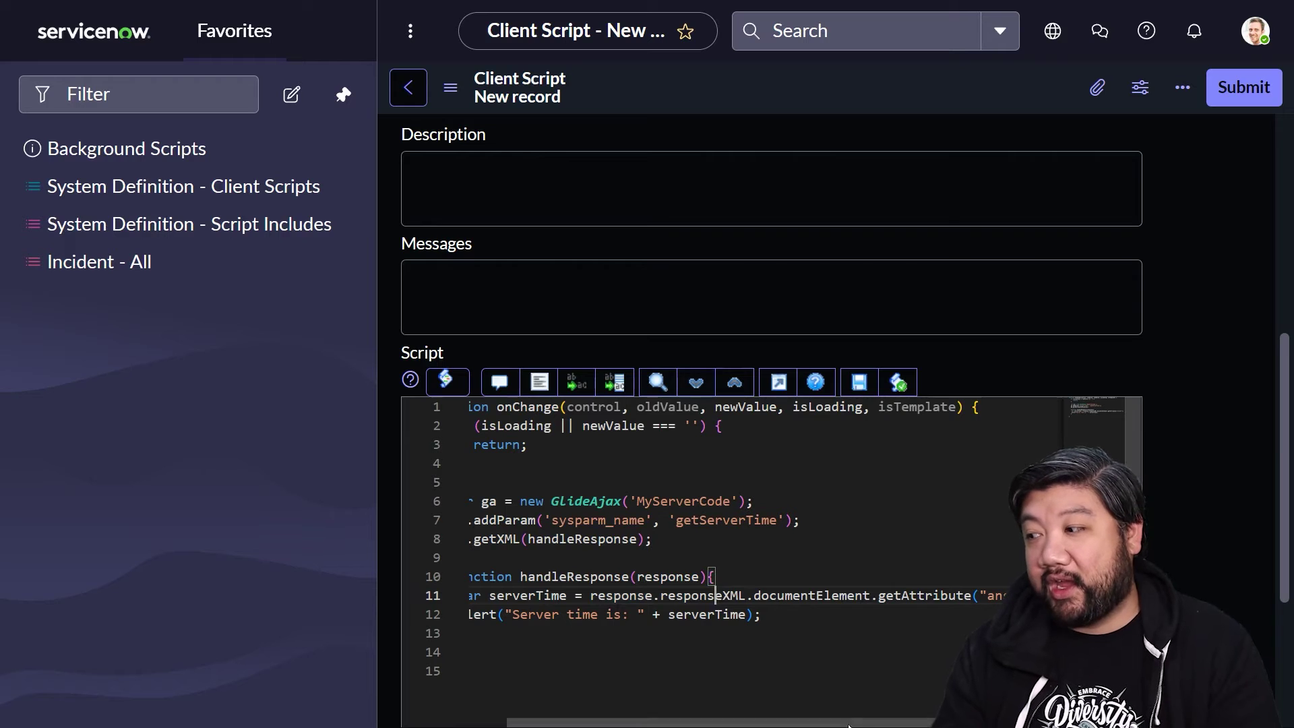
{"action": "left_click_drag", "start_coordinate": [841, 725], "coordinate": [799, 724]}
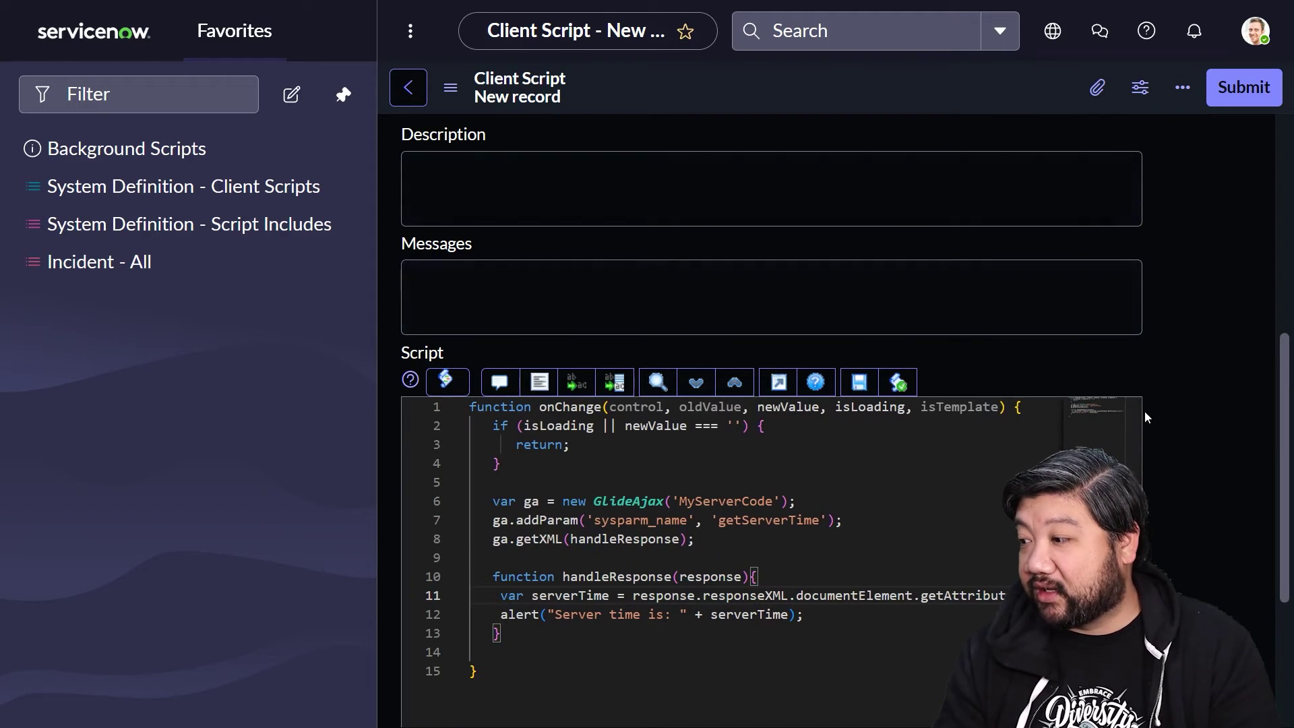
{"action": "scroll", "coordinate": [1145, 411], "scroll_direction": "up", "scroll_amount": 3}
- Submit the client script, then start script include MyServerCode marked Client callable
{"action": "left_click", "coordinate": [1242, 89]}
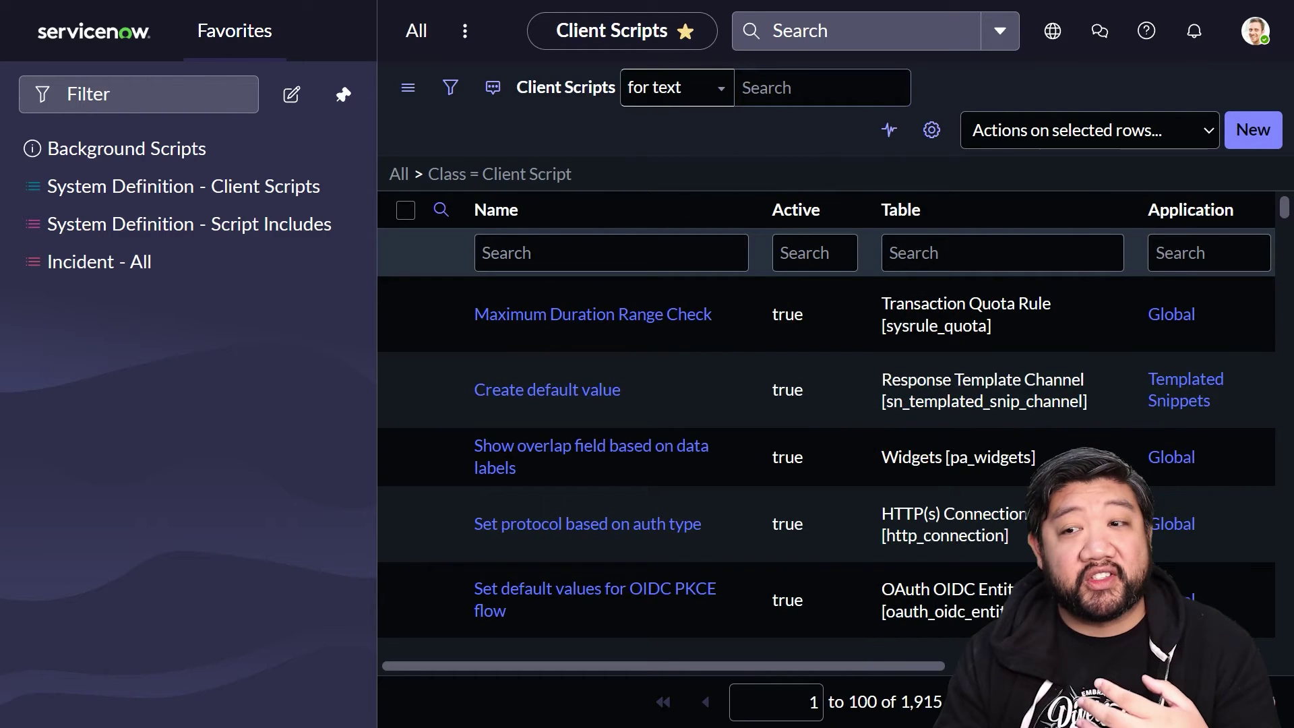
{"action": "left_click", "coordinate": [245, 225]}
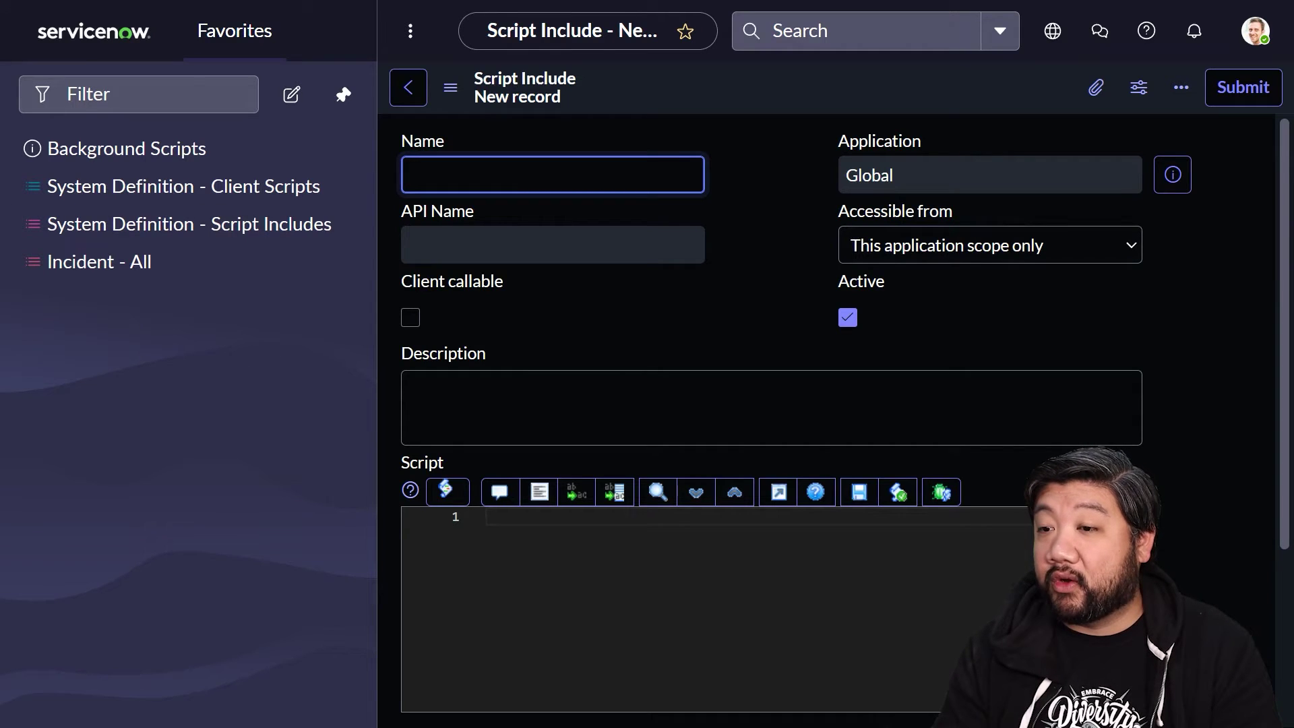
{"action": "left_click", "coordinate": [556, 188]}
{"action": "type", "text": "MyServerCode"}
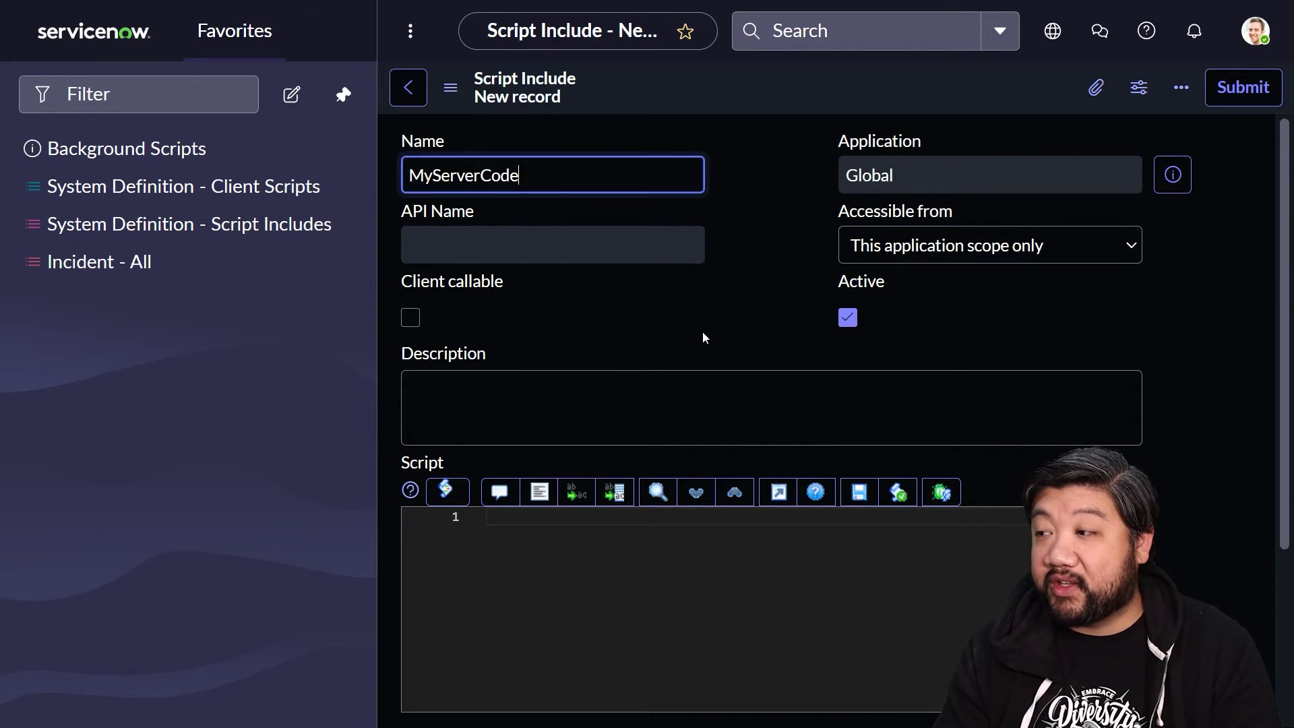
{"action": "left_click", "coordinate": [701, 334]}
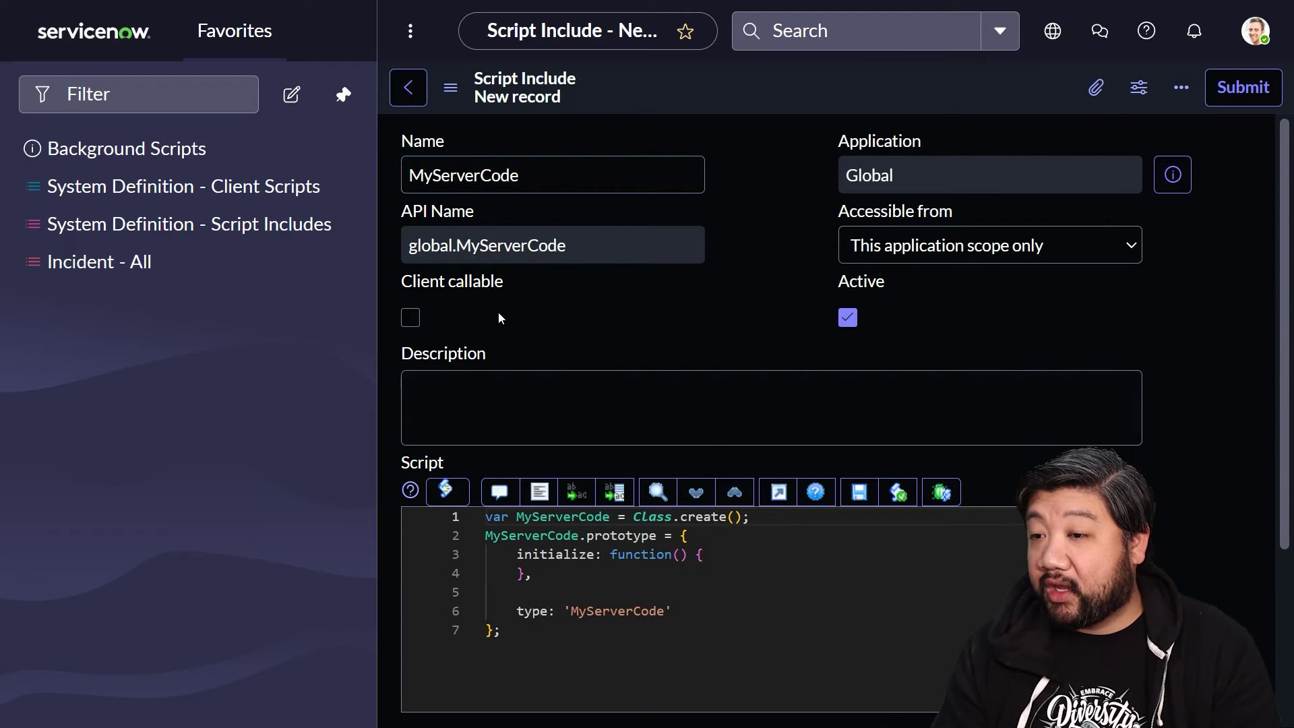
{"action": "left_click", "coordinate": [409, 318]}
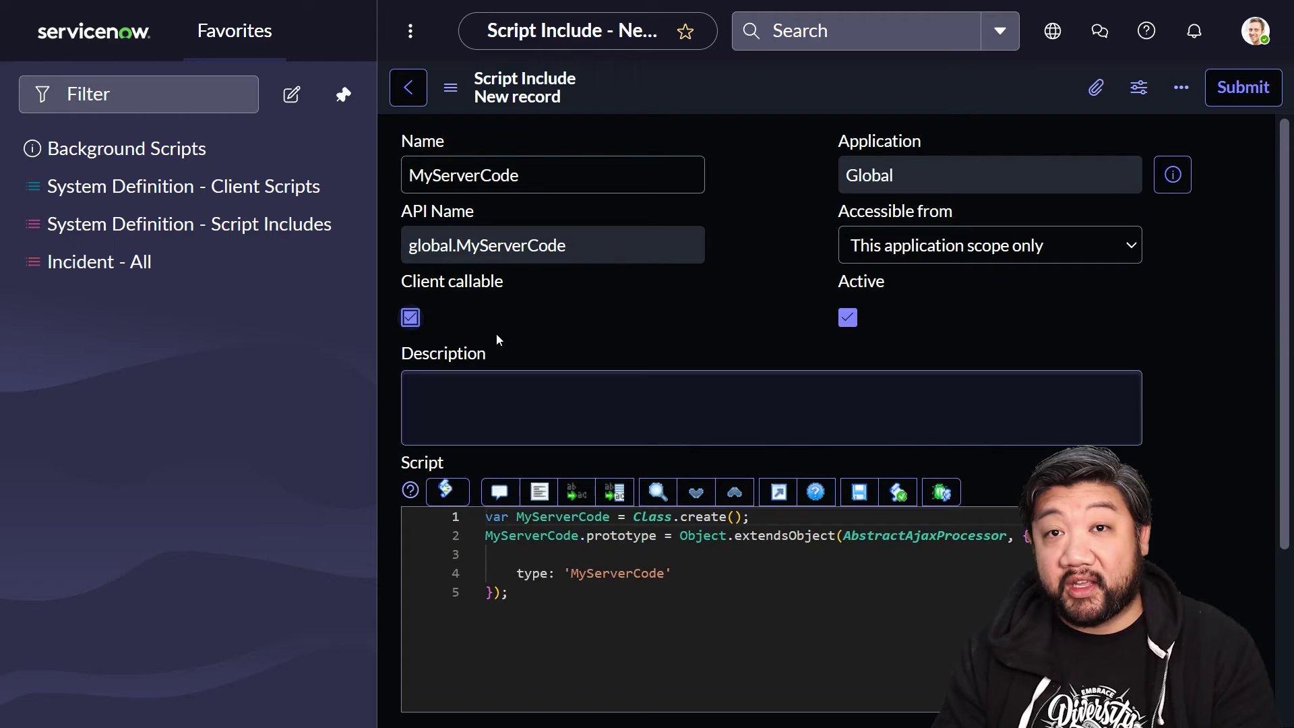
{"action": "scroll", "coordinate": [1001, 394], "scroll_direction": "down", "scroll_amount": 2}
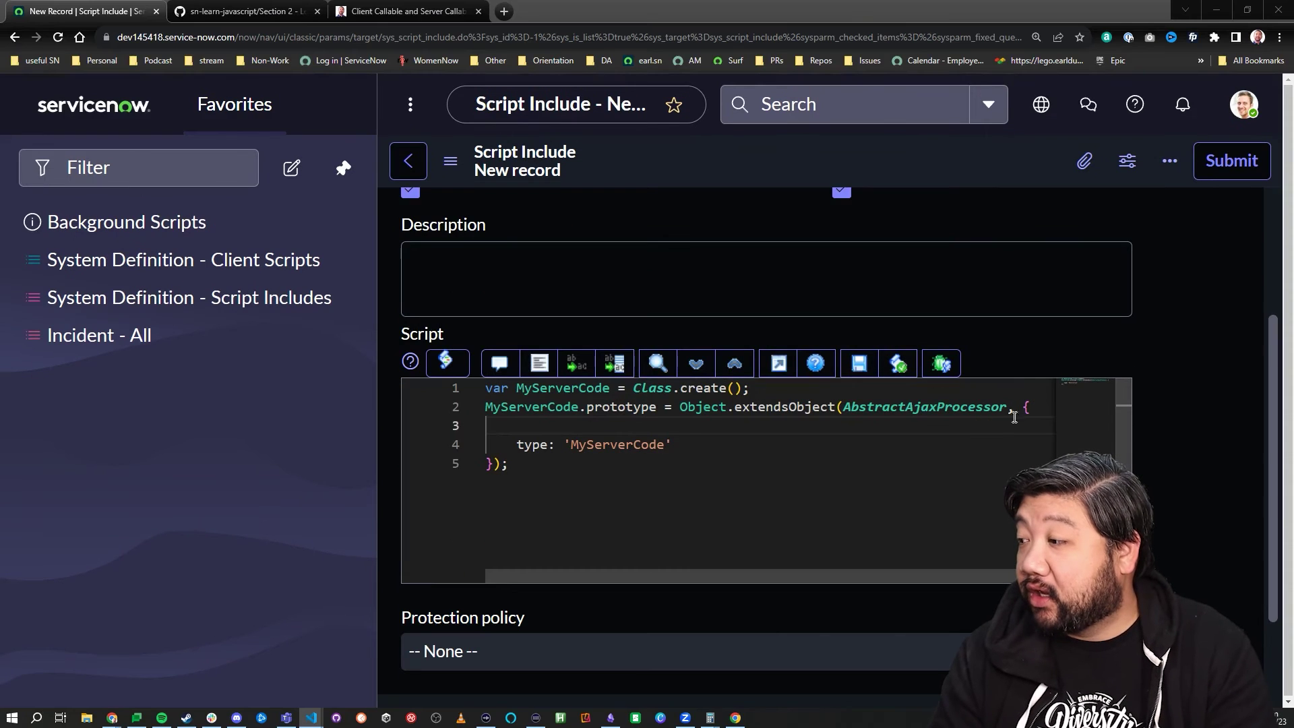
- Insert getServerTime: function() returning new GlideDateTime().getDisplayValue() above the type property
{"action": "key", "text": "BackSpace"}
{"action": "key", "text": "Return"}
{"action": "key", "text": "Return"}
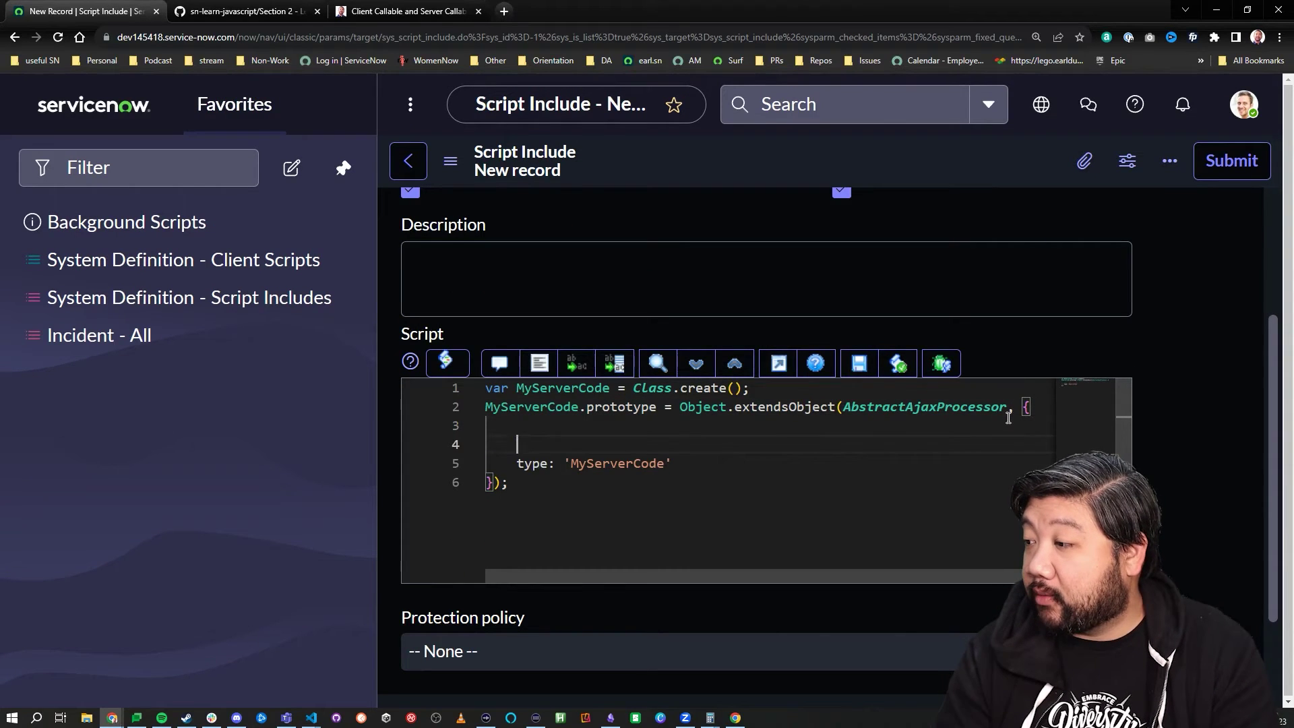
{"action": "key", "text": "Return"}
{"action": "key", "text": "BackSpace"}
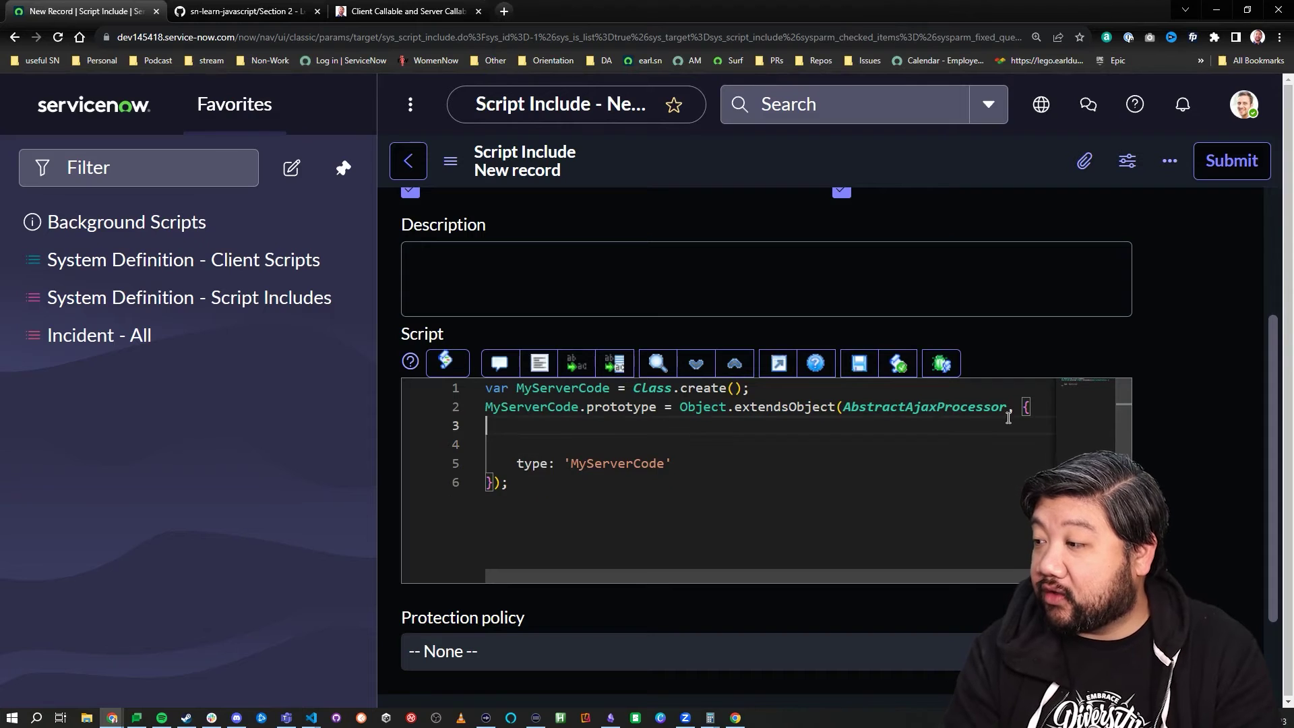
{"action": "key", "text": "BackSpace"}
{"action": "key", "text": "Return"}
{"action": "key", "text": "Return"}
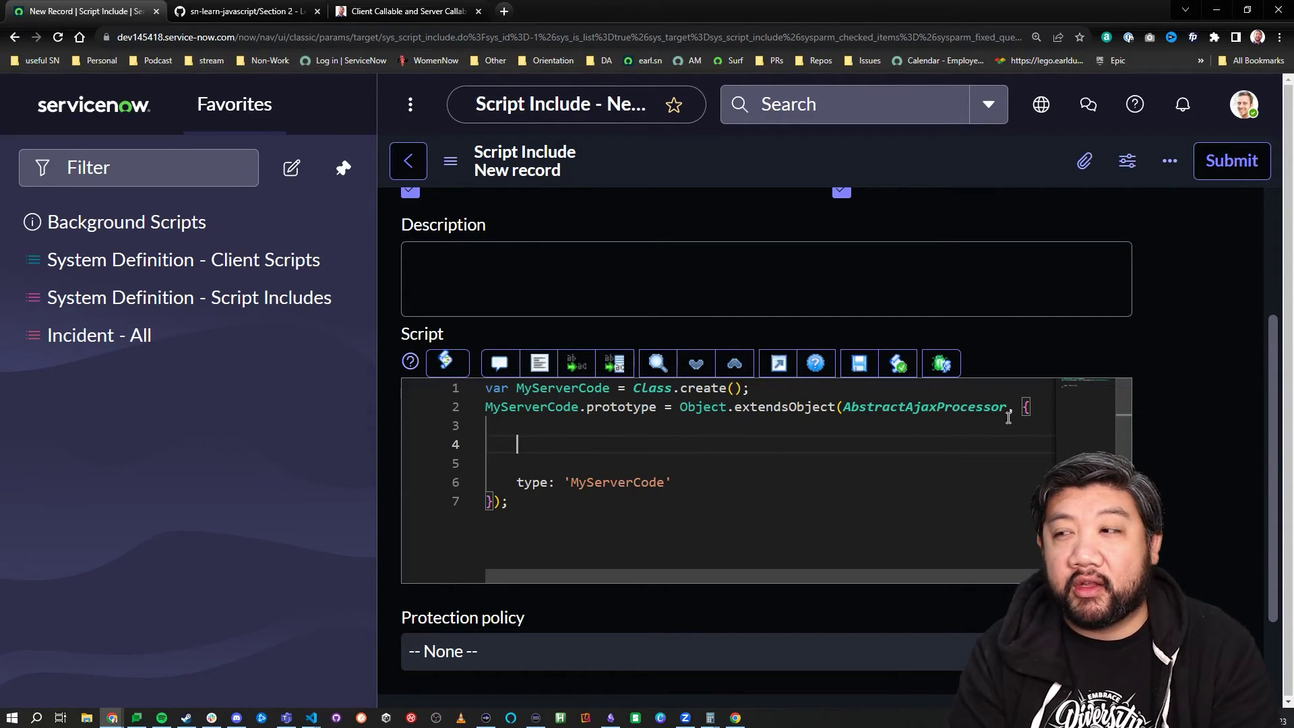
{"action": "type", "text": "getS"}
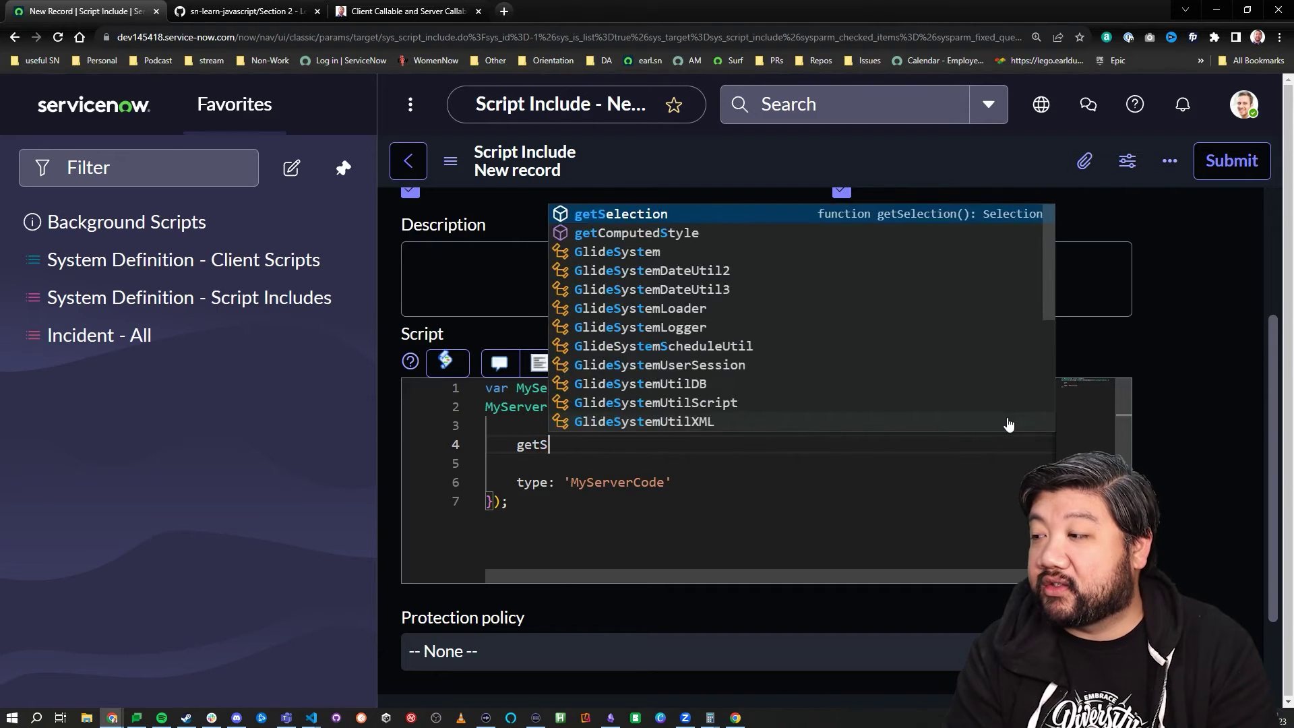
{"action": "type", "text": "erverTime"}
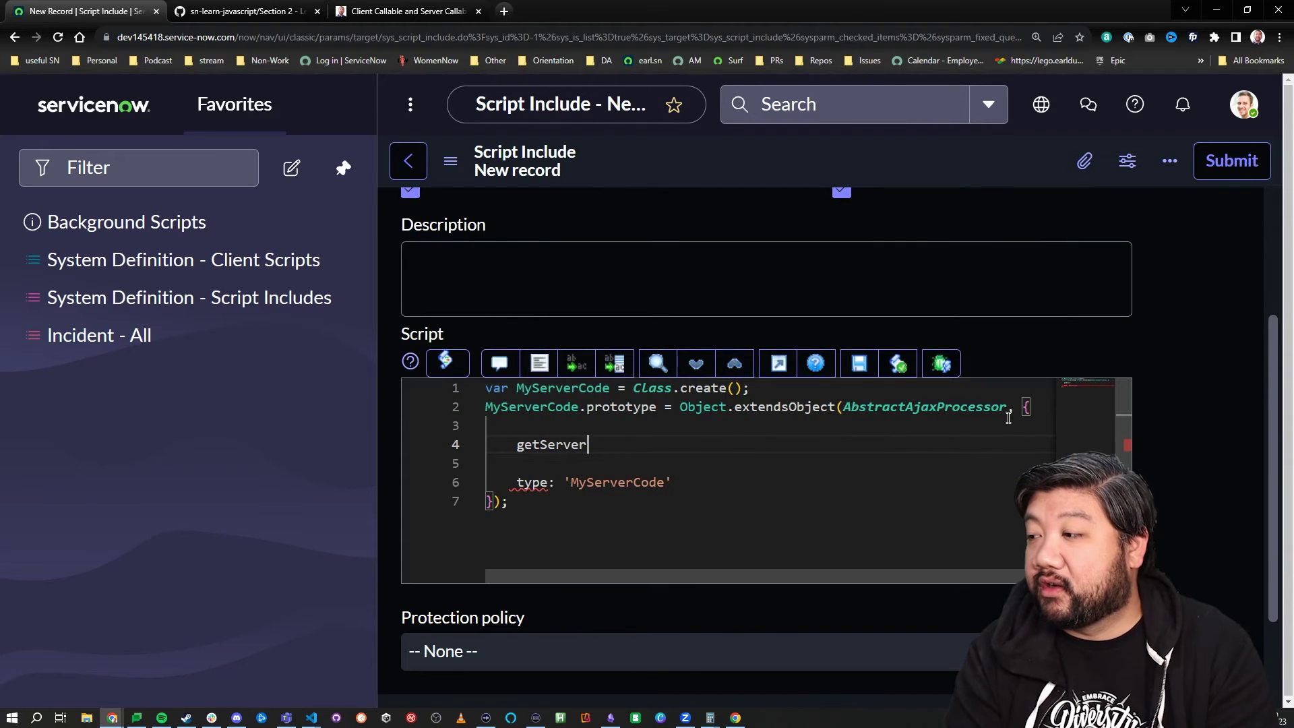
{"action": "type", "text": ": "}
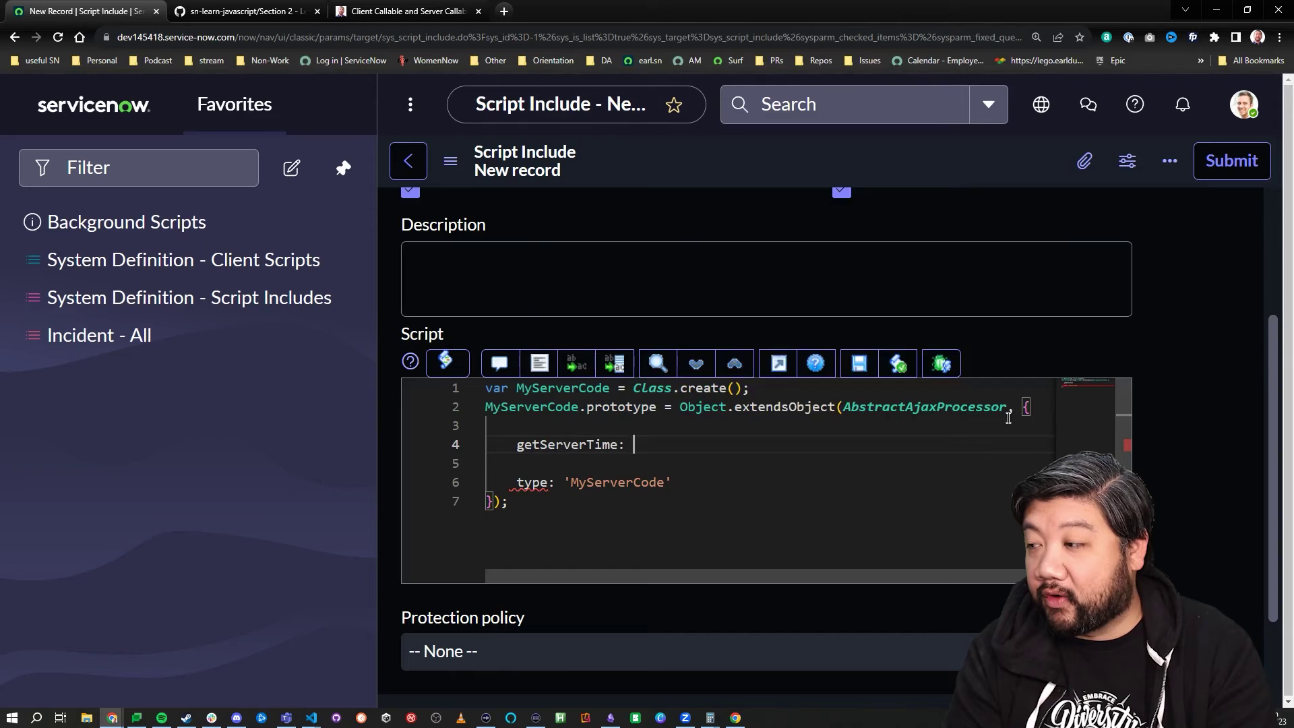
{"action": "type", "text": "function()"}
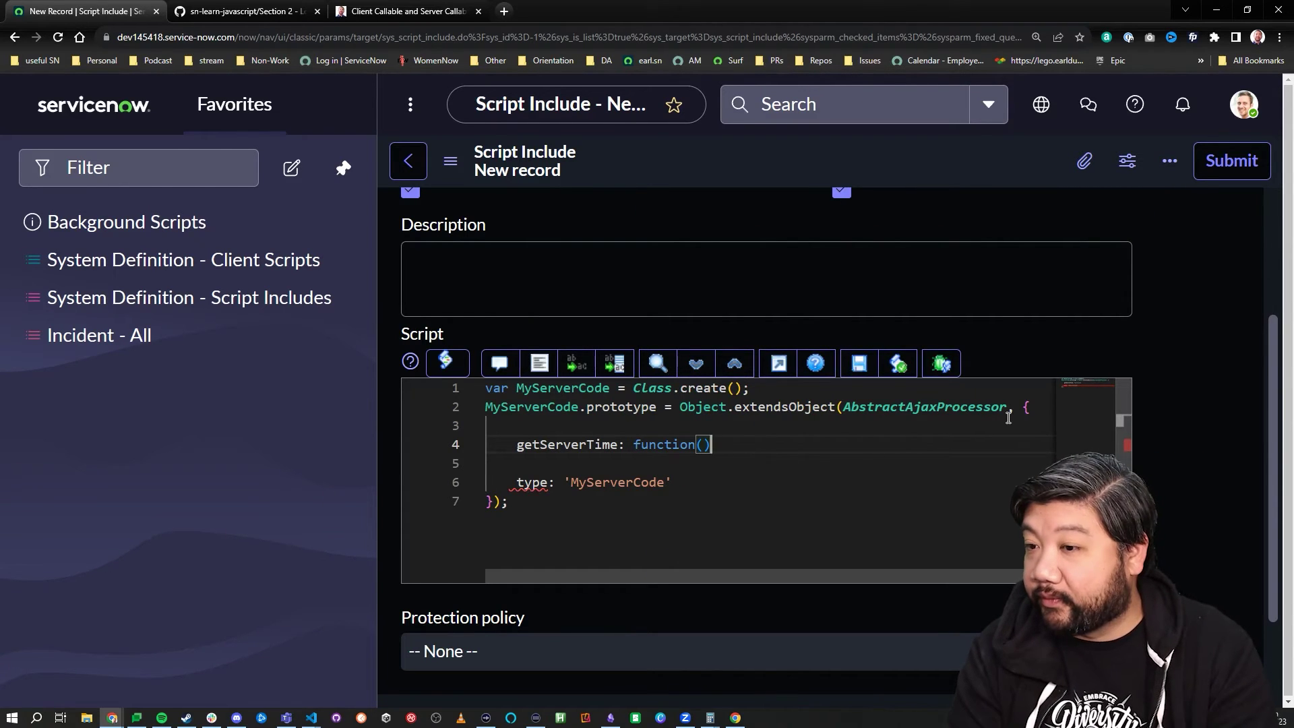
{"action": "type", "text": " {"}
{"action": "key", "text": "Return"}
{"action": "key", "text": "Down"}
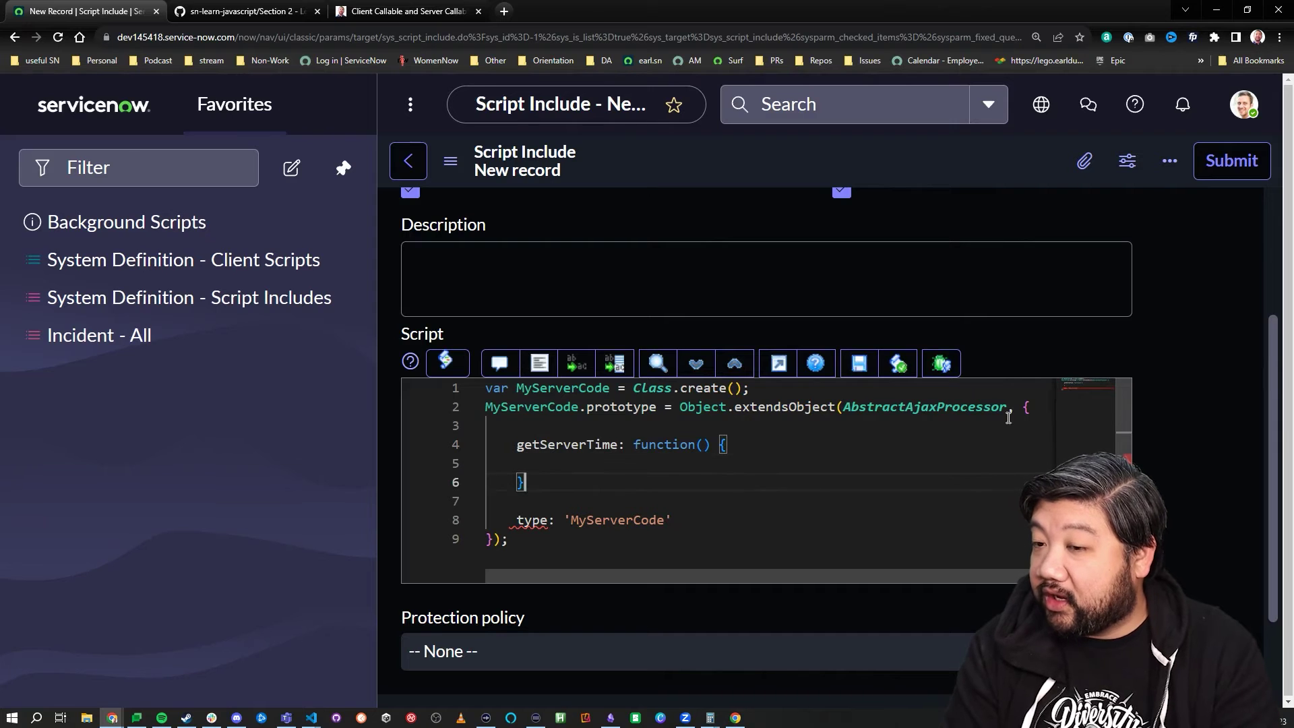
{"action": "key", "text": "Up"}
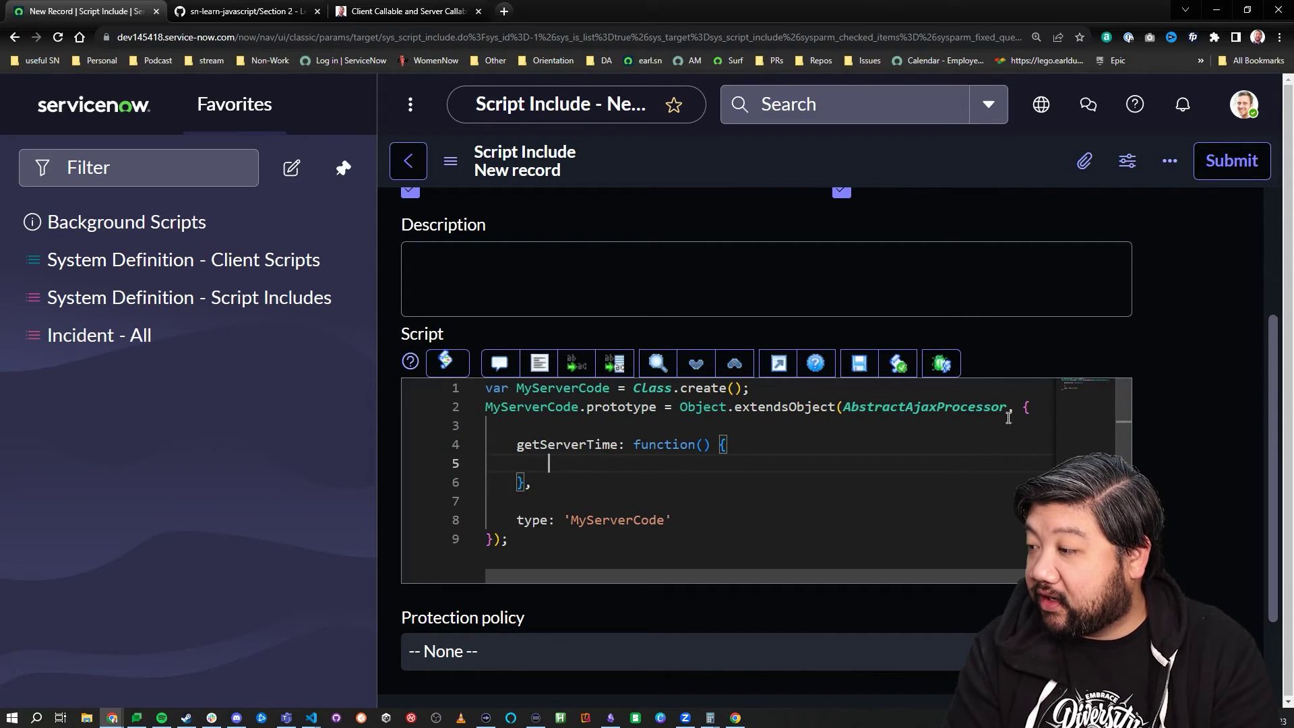
{"action": "type", "text": "retur"}
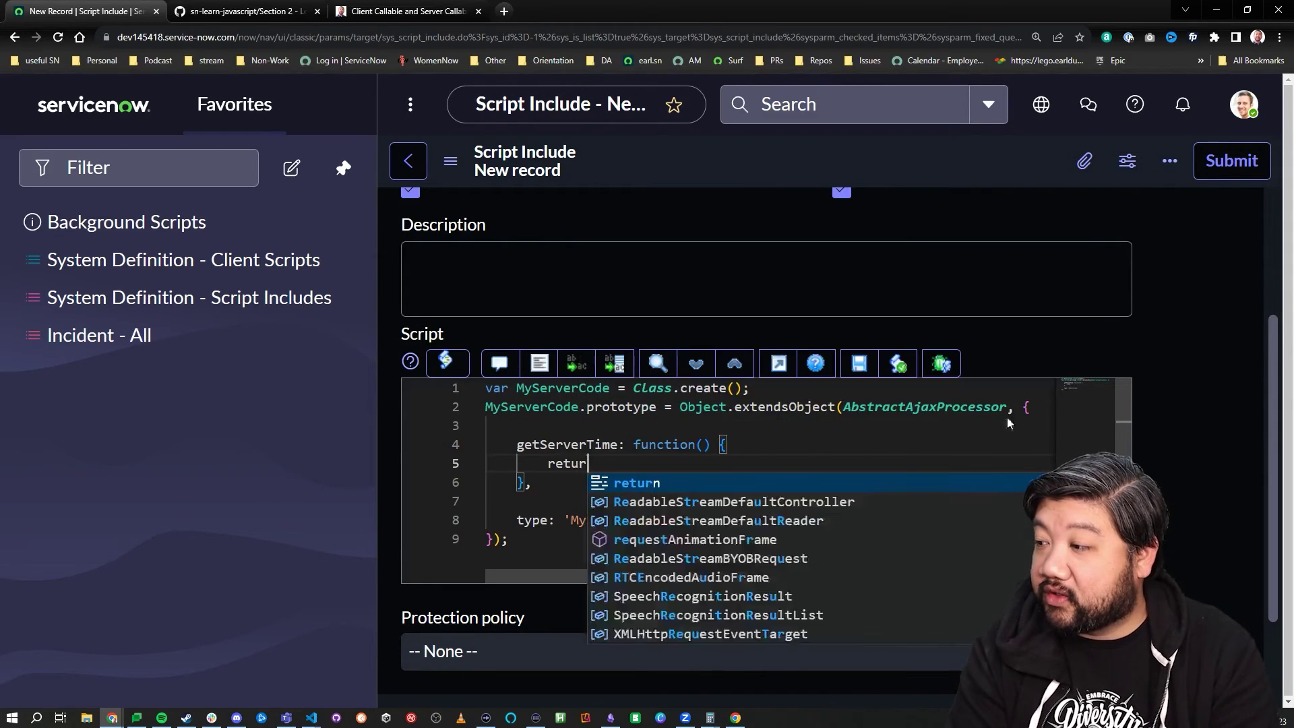
{"action": "type", "text": "n new G"}
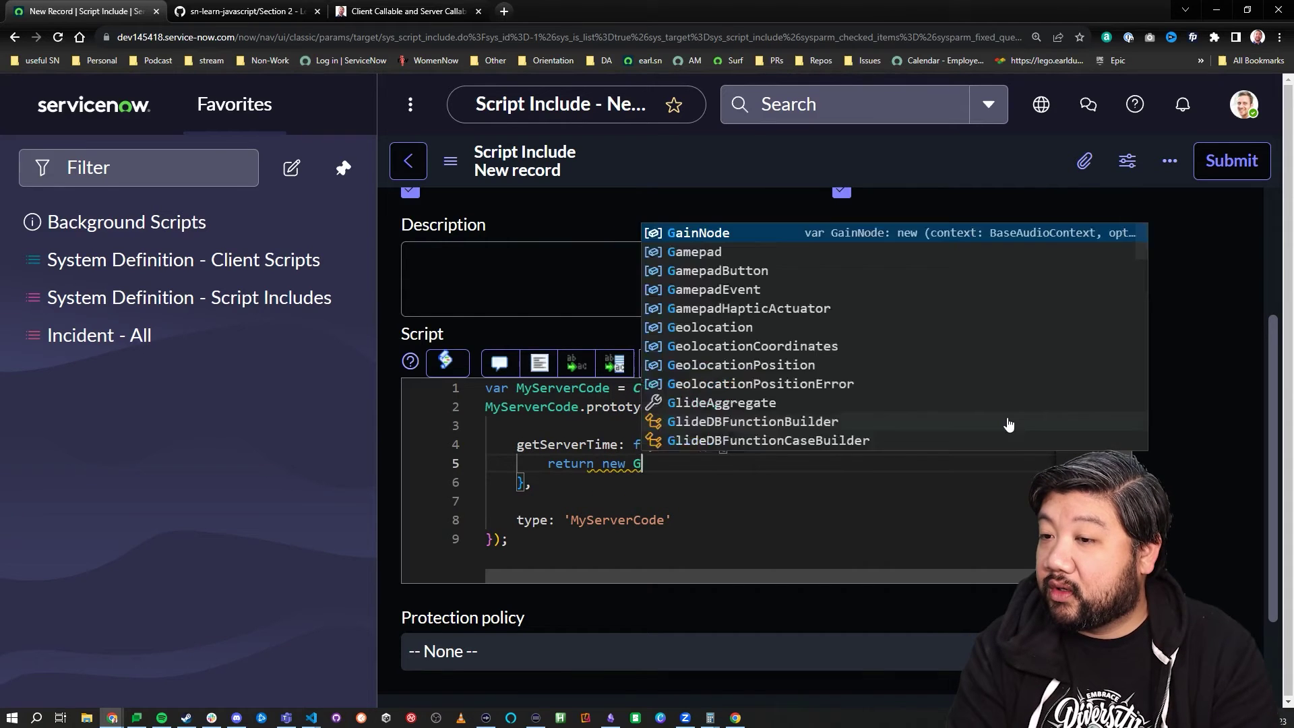
{"action": "type", "text": "lideDateTime"}
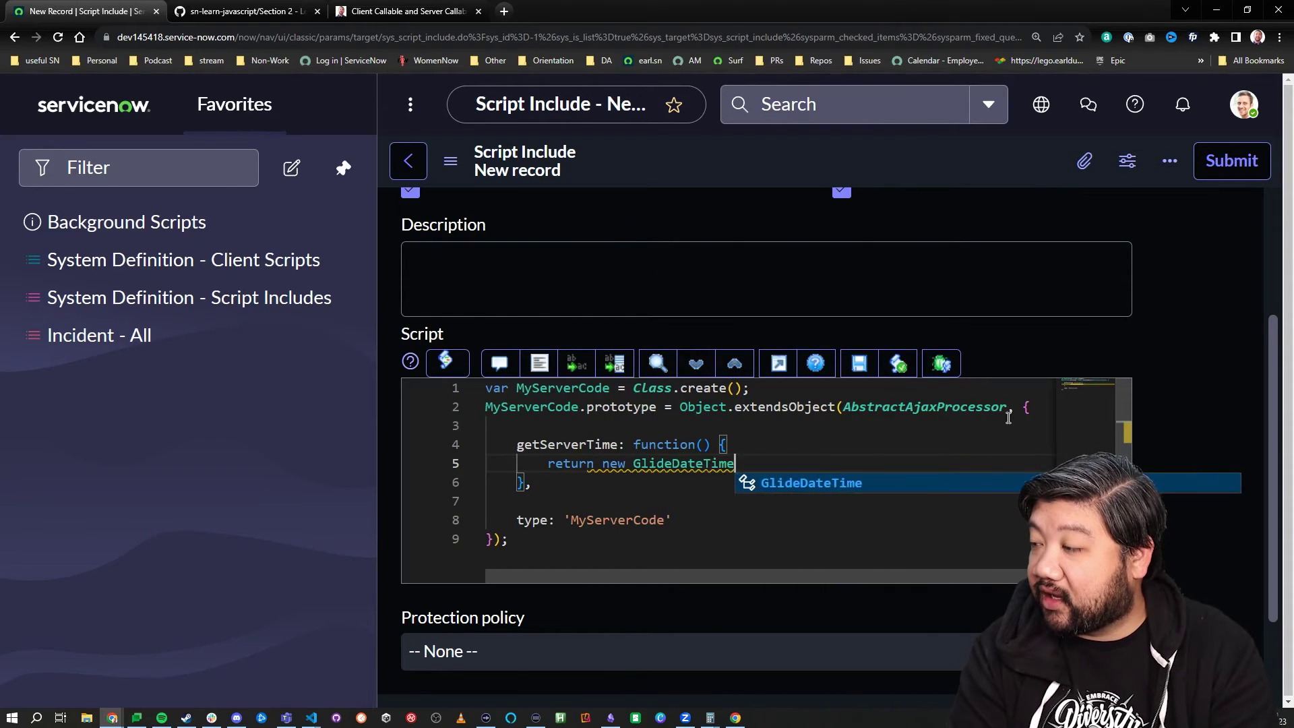
{"action": "type", "text": "().getDisp"}
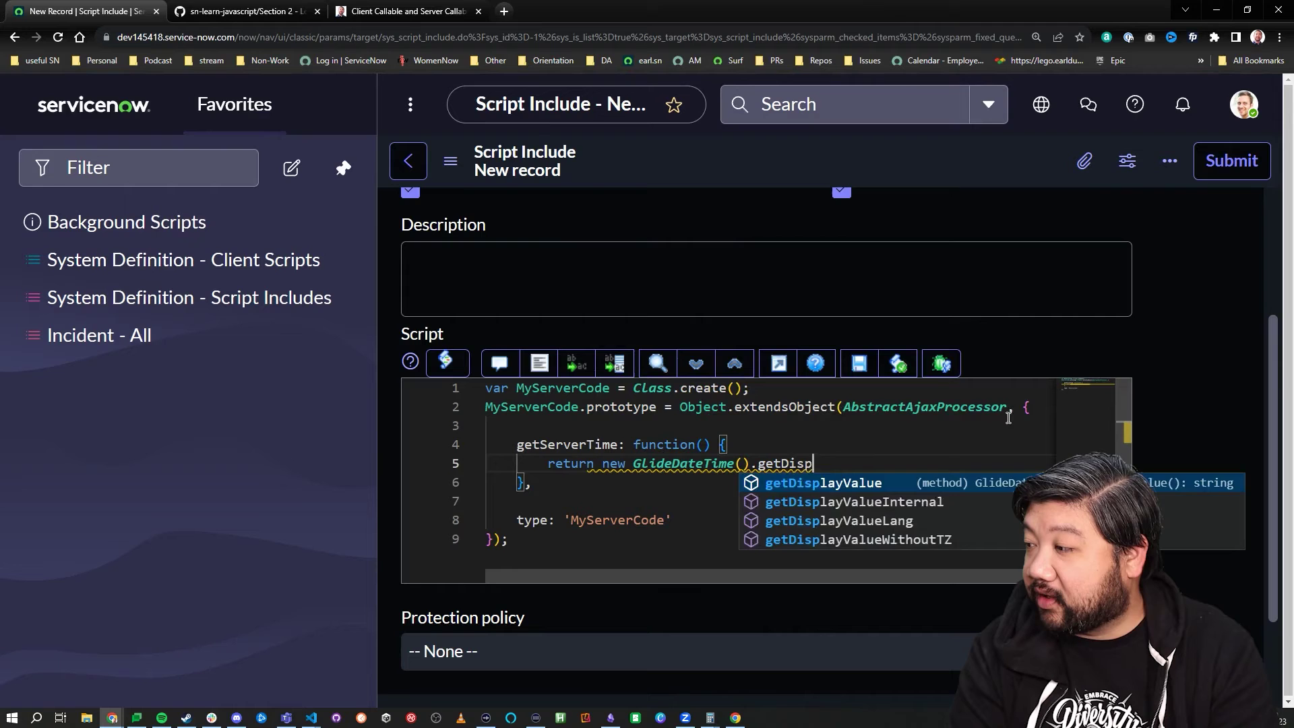
{"action": "key", "text": "Return"}
{"action": "type", "text": "();"}
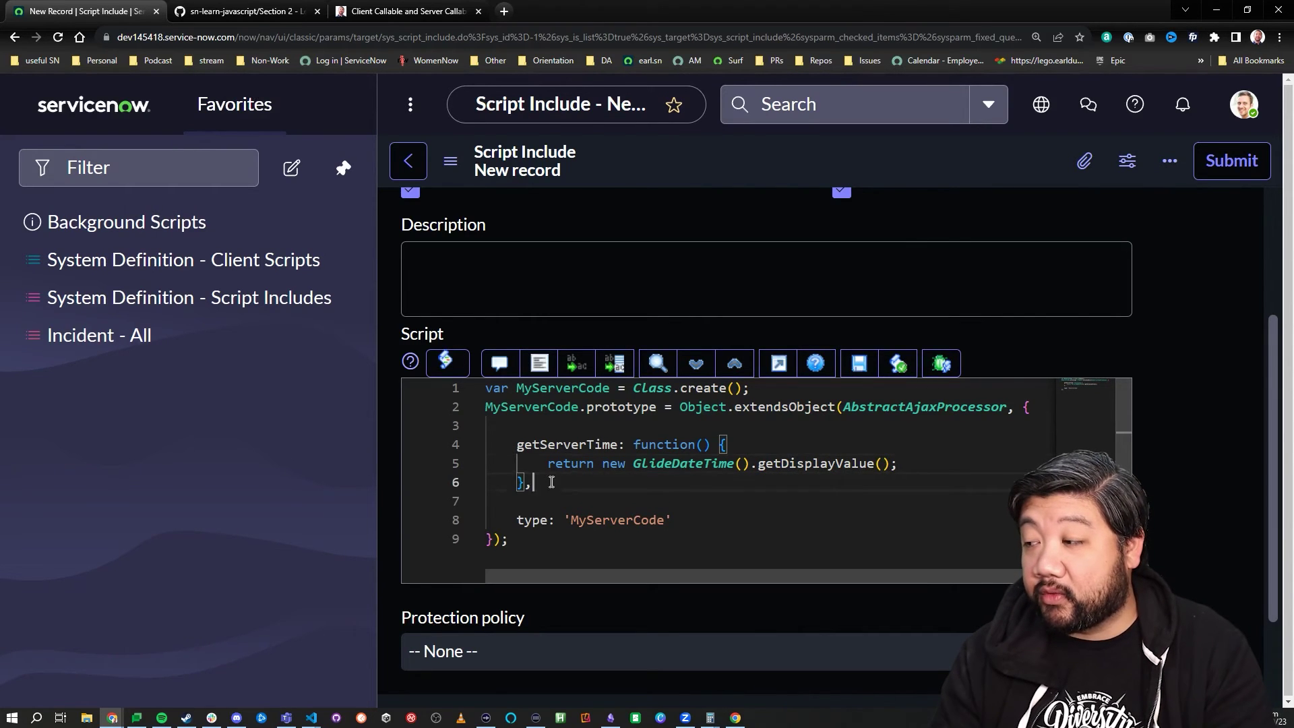
{"action": "double_click", "coordinate": [576, 464]}
{"action": "mouse_move", "coordinate": [670, 445]}
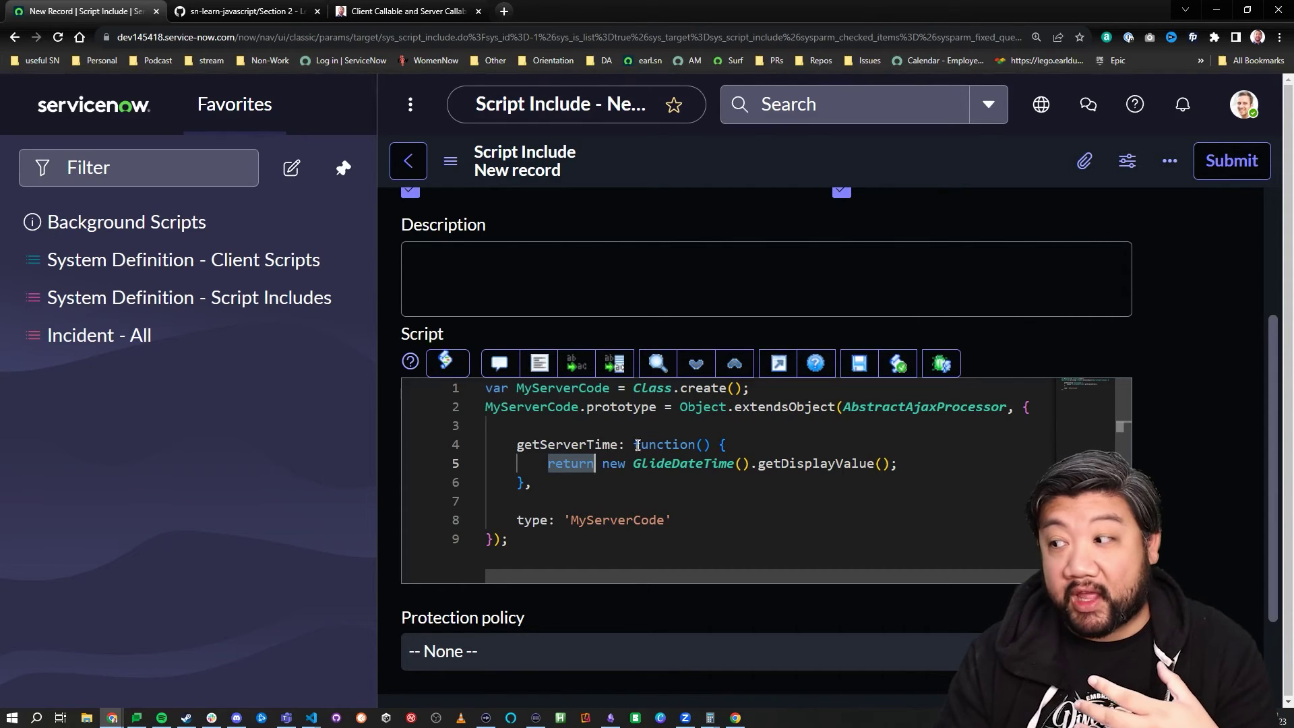
{"action": "left_click", "coordinate": [668, 489]}
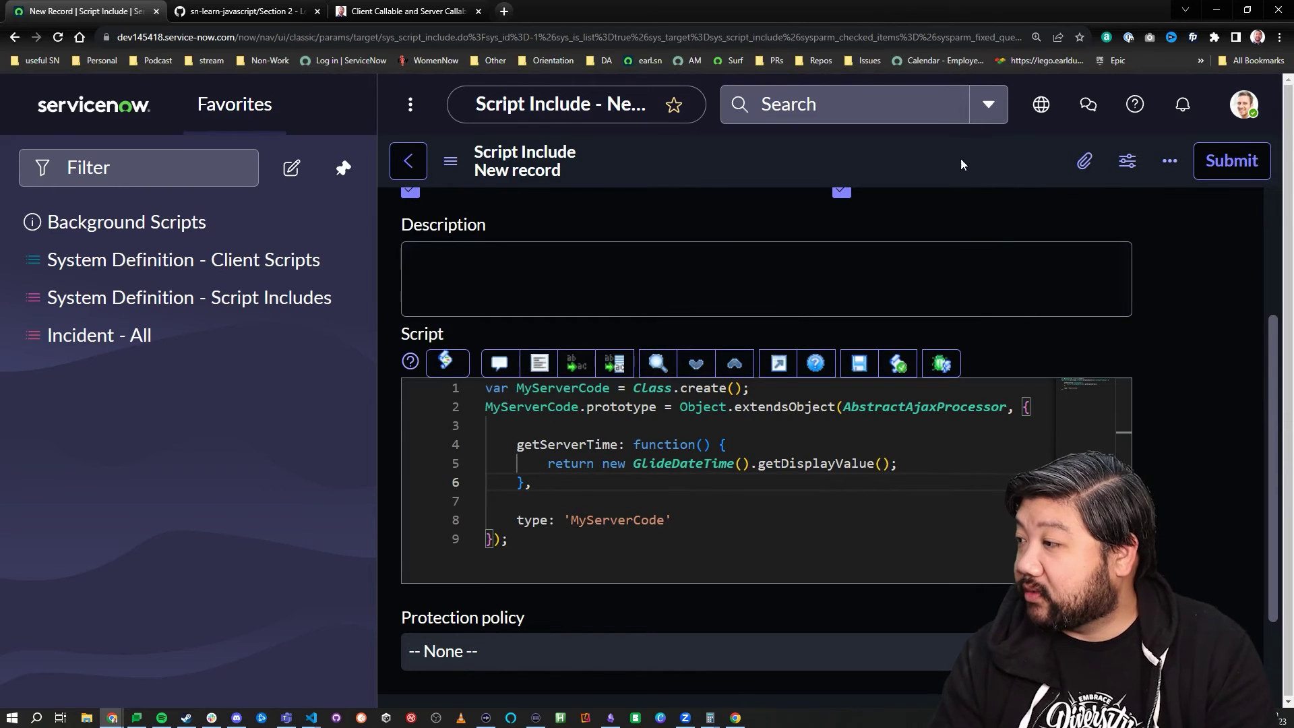
- Save MyServerCode from the header menu, assigning the admin role to its access control
{"action": "right_click", "coordinate": [961, 160]}
{"action": "left_click", "coordinate": [999, 174]}
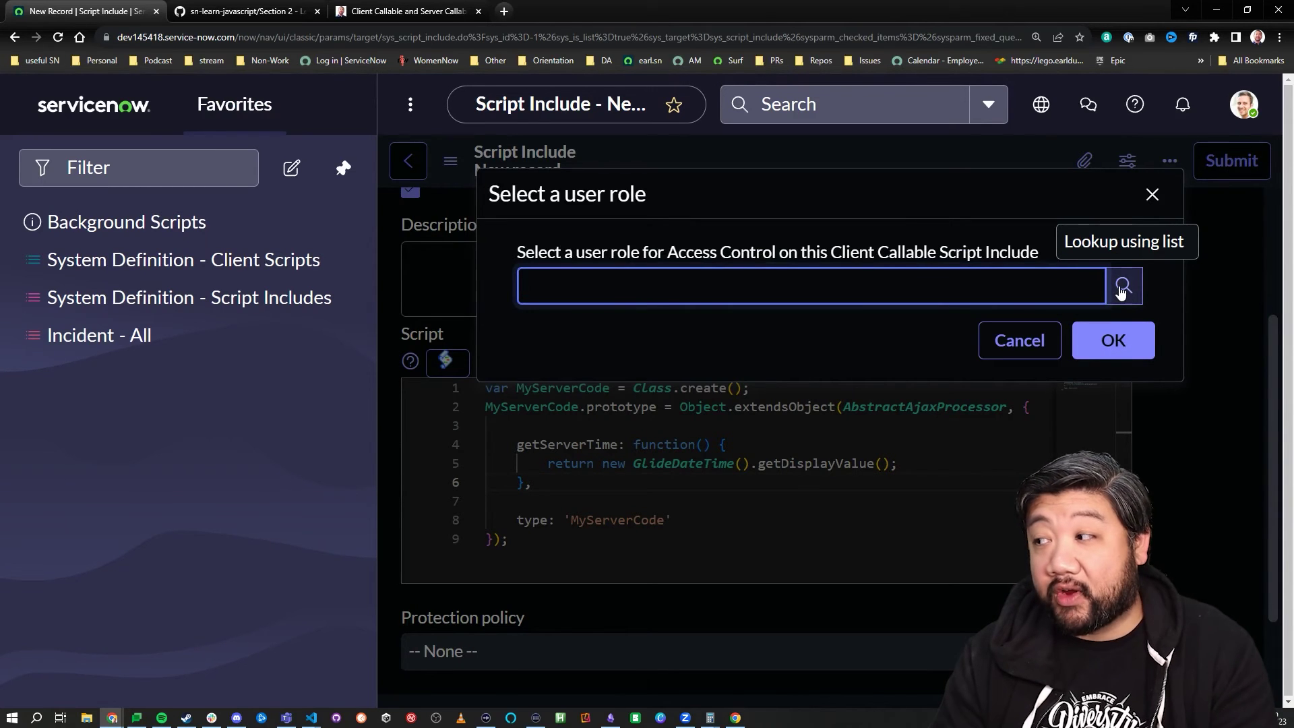
{"action": "left_click", "coordinate": [1122, 289]}
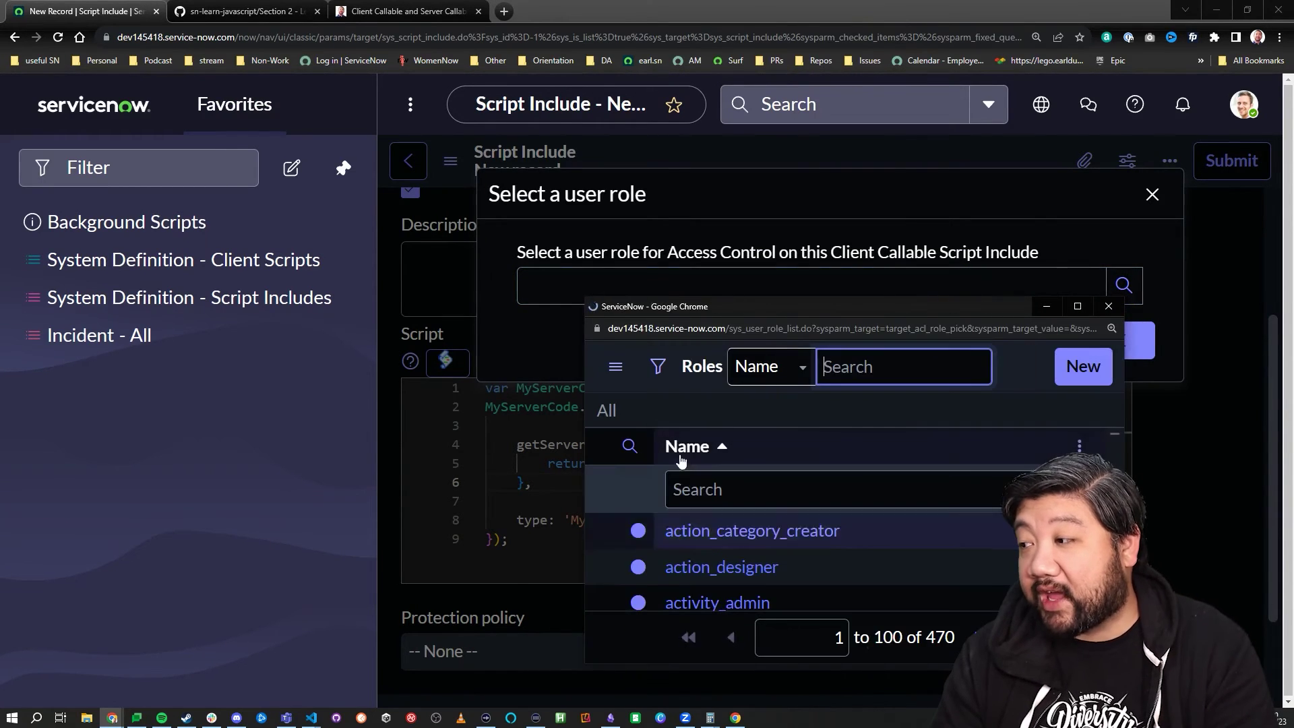
{"action": "scroll", "coordinate": [711, 547], "scroll_direction": "down", "scroll_amount": 5}
{"action": "scroll", "coordinate": [734, 501], "scroll_direction": "down", "scroll_amount": 1}
{"action": "left_click", "coordinate": [697, 474]}
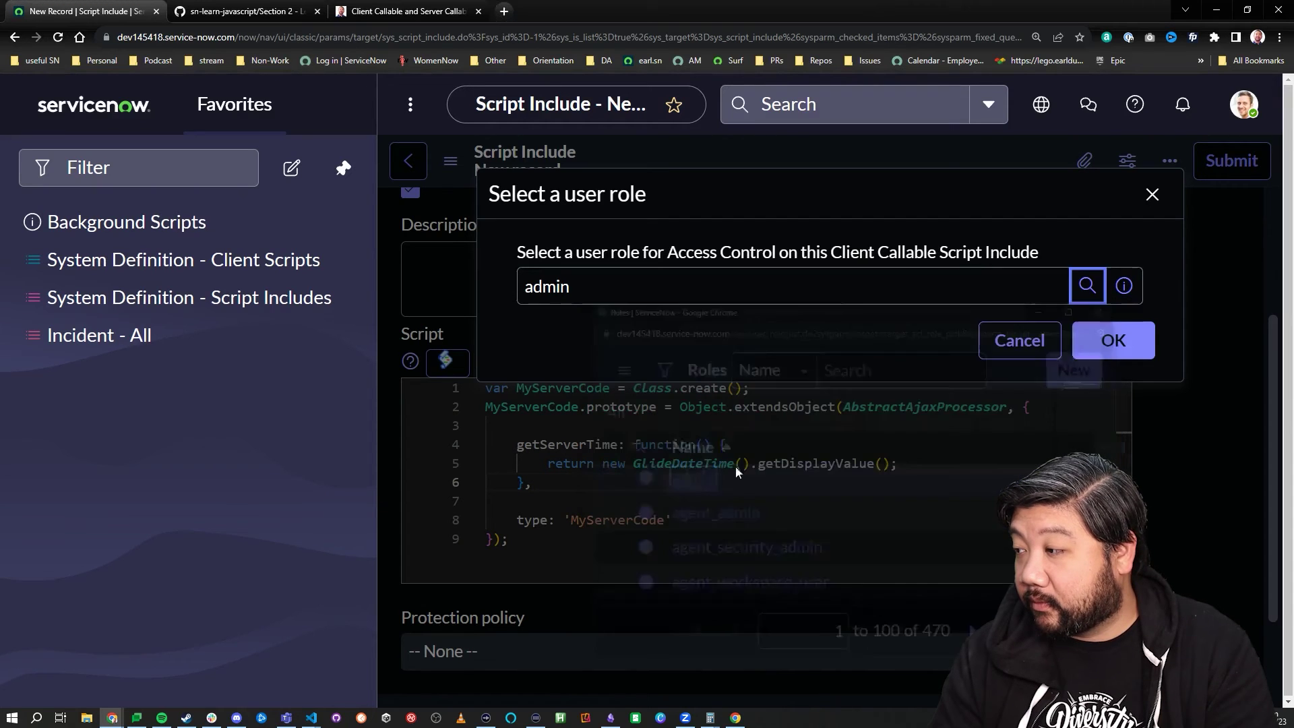
{"action": "left_click", "coordinate": [1078, 343]}
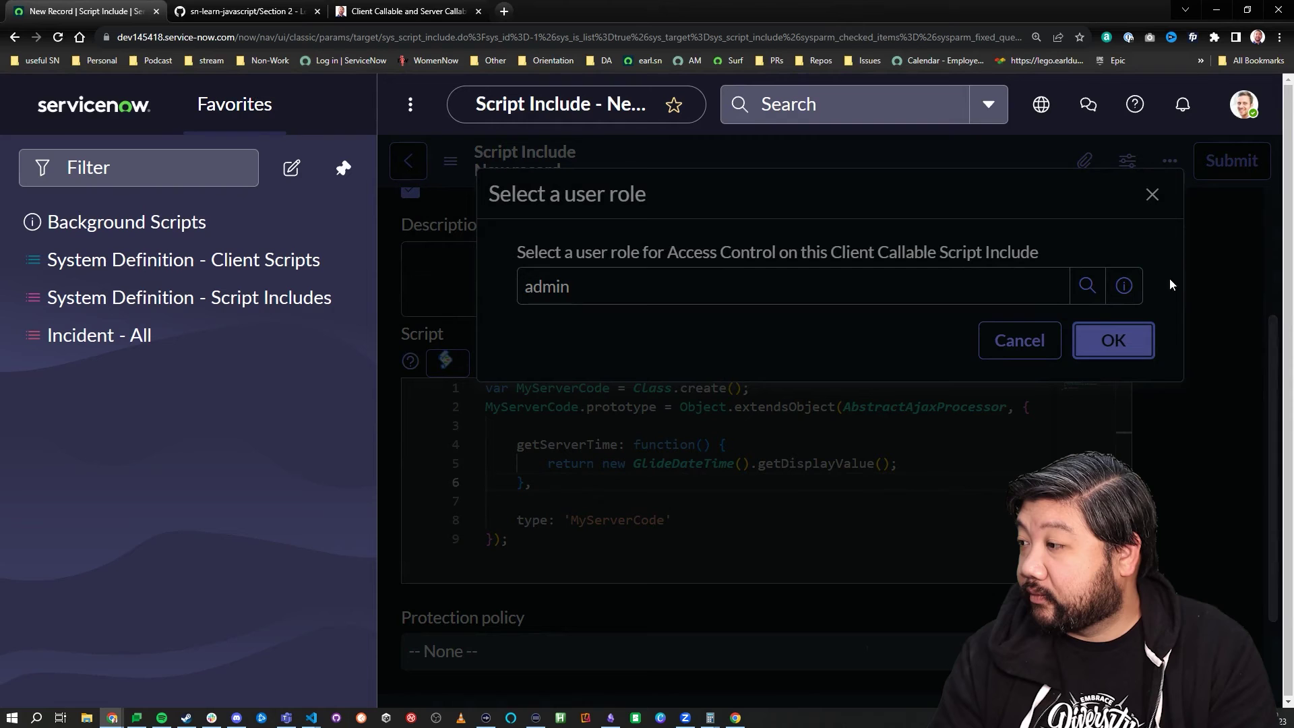
{"action": "left_click", "coordinate": [1146, 345]}
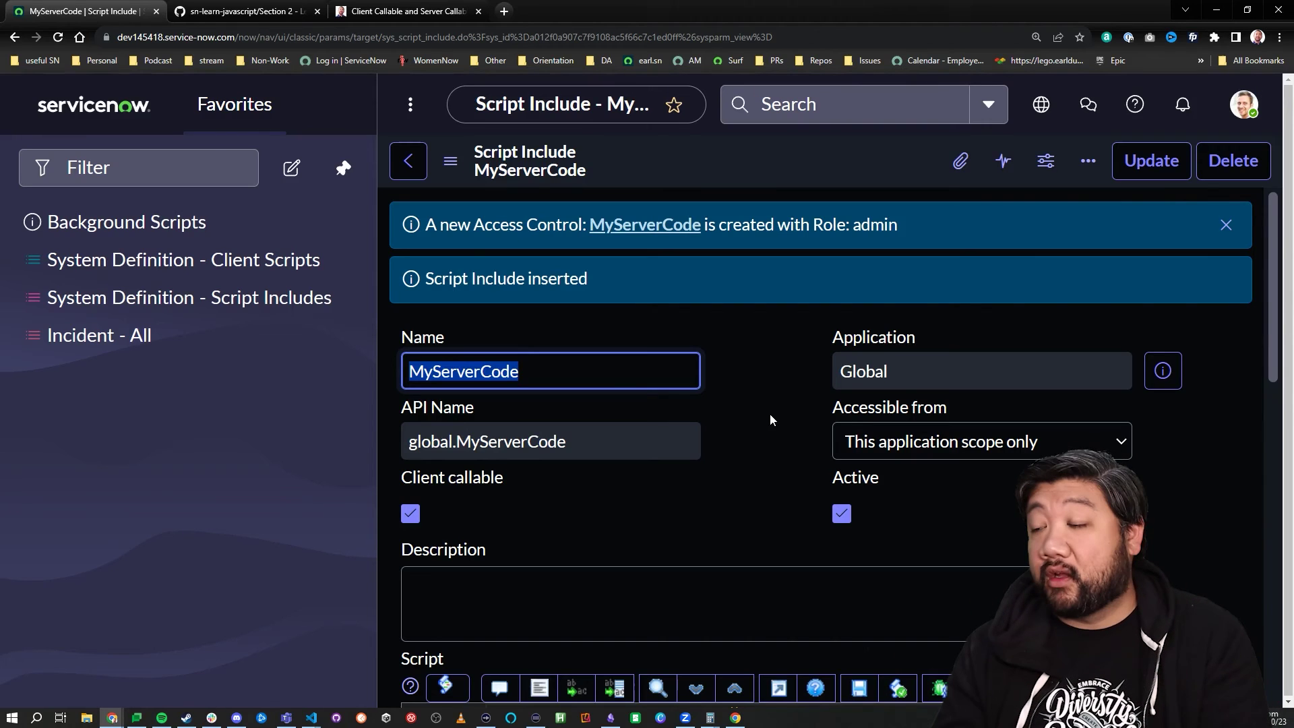
- Reopen INC0007001 and set Impact to 3 - Low, raising the 'Server time is' alert
{"action": "left_click", "coordinate": [99, 336]}
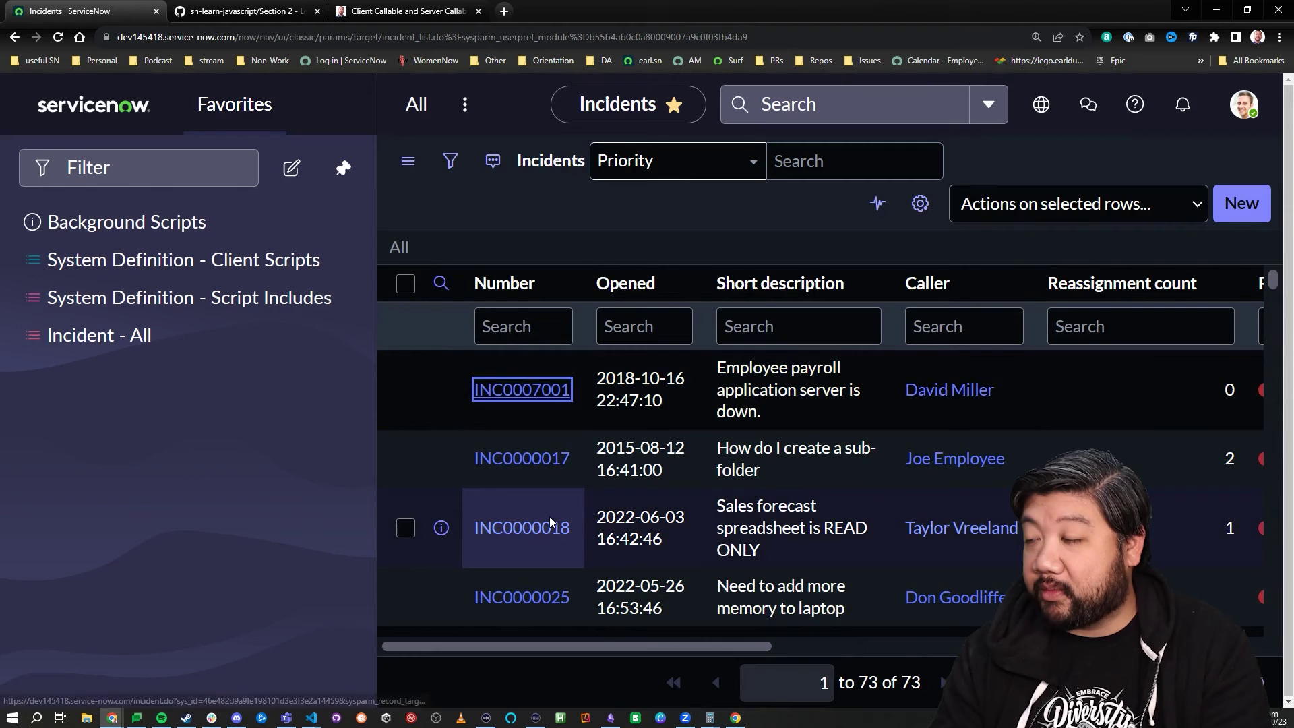
{"action": "left_click", "coordinate": [550, 392]}
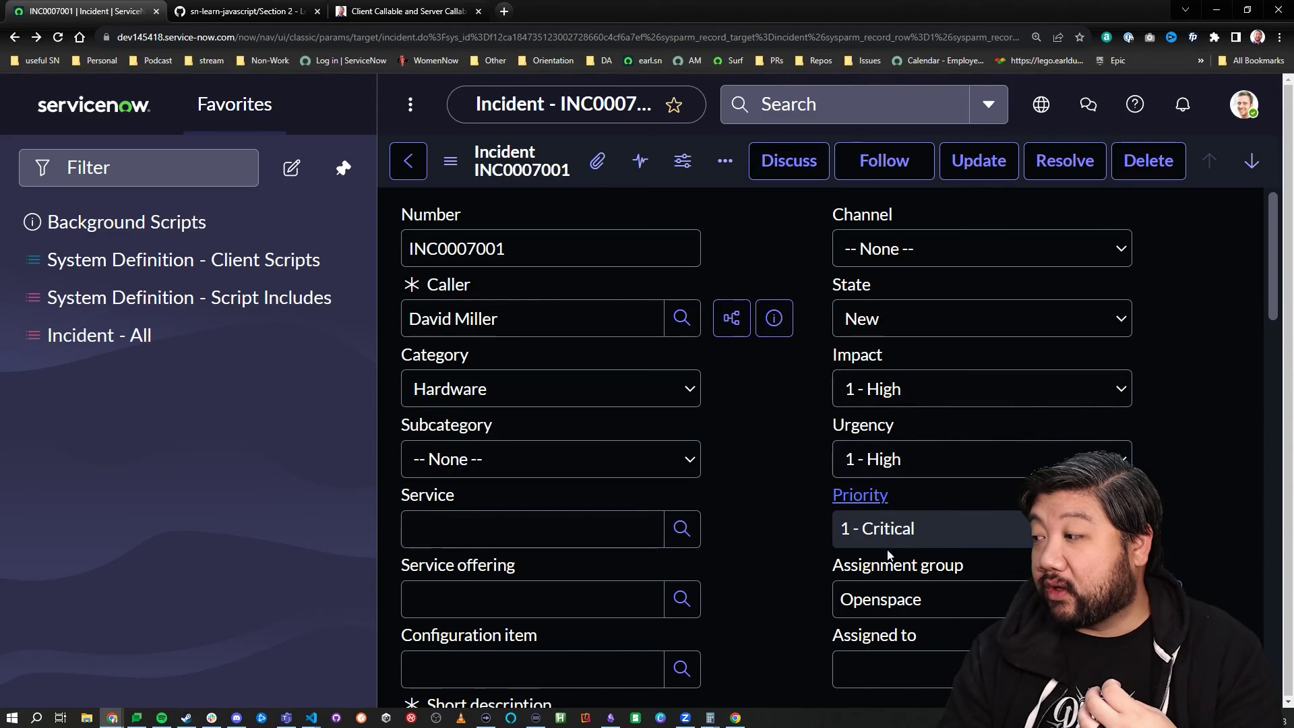
{"action": "left_click", "coordinate": [903, 390]}
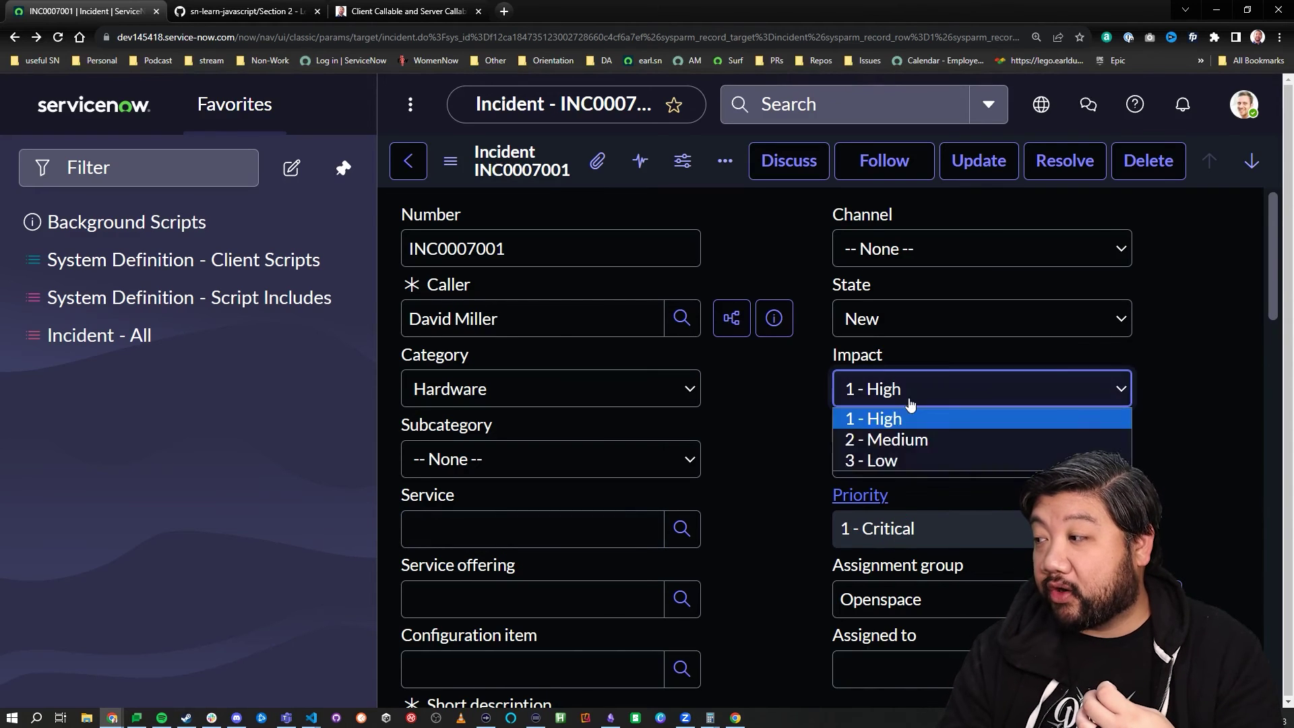
{"action": "left_click", "coordinate": [935, 462]}
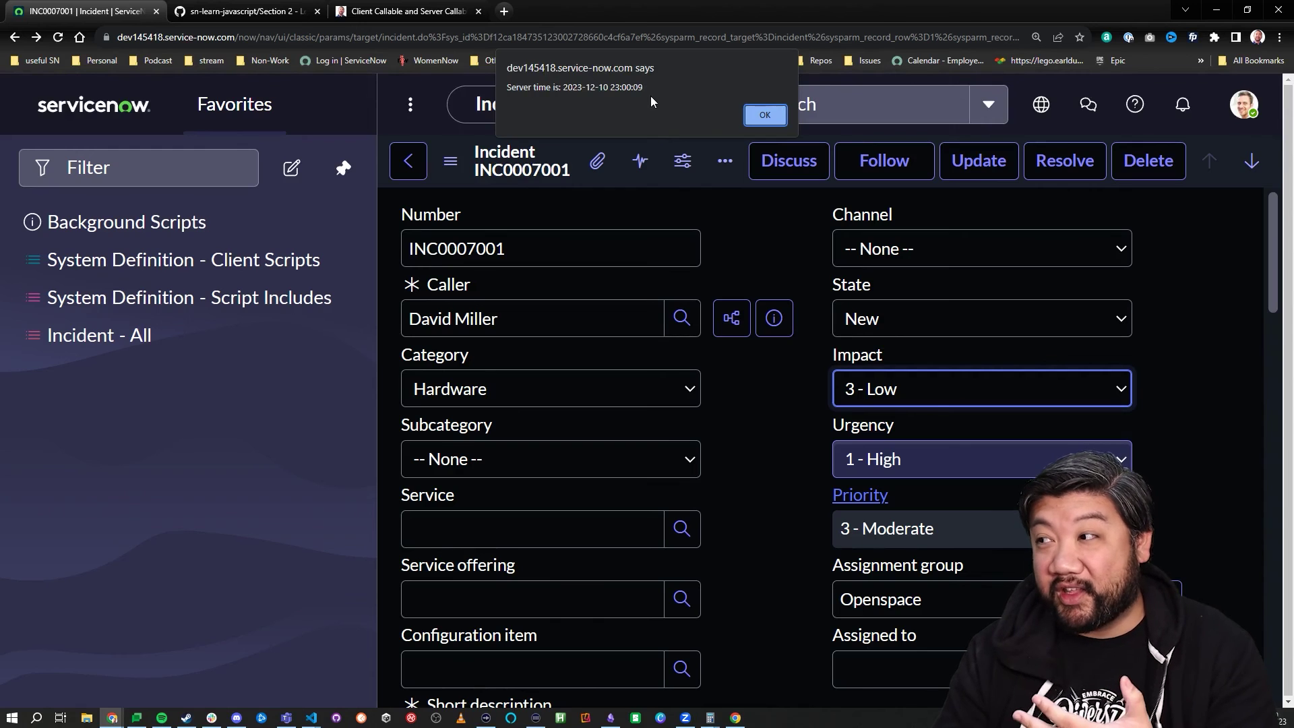
{"action": "left_click_drag", "start_coordinate": [647, 88], "coordinate": [588, 92]}
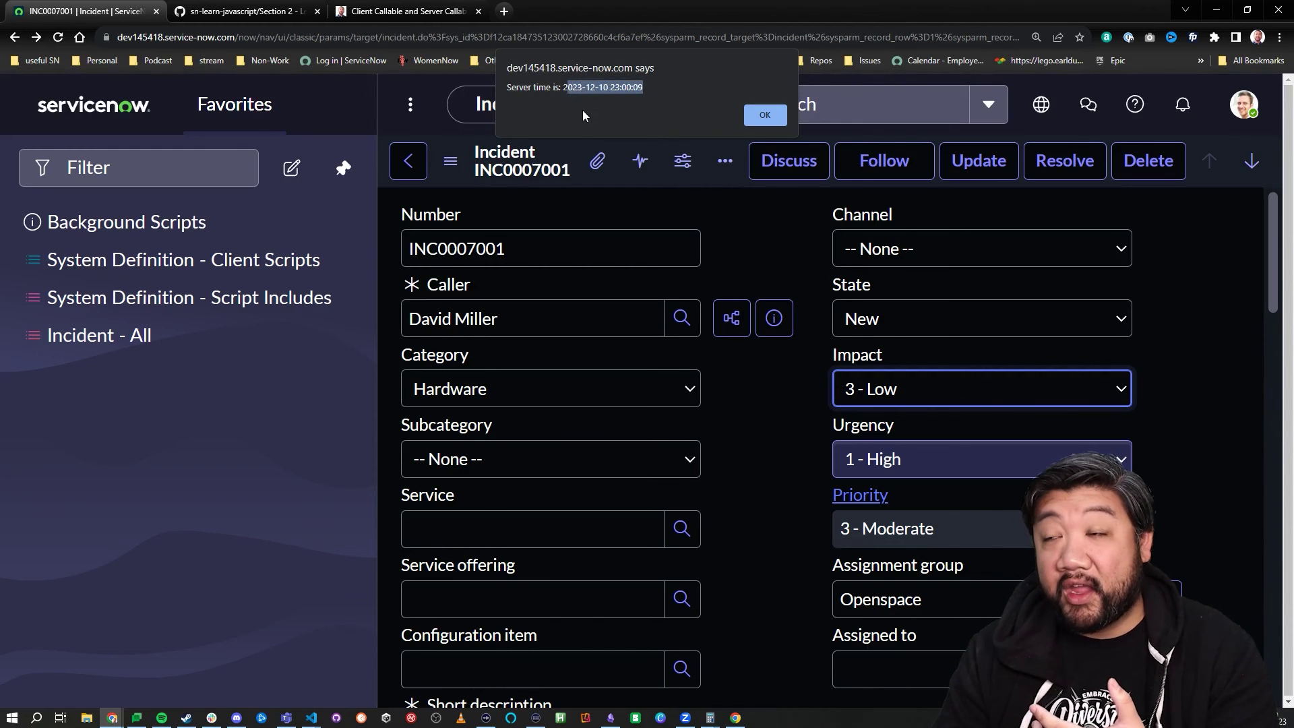